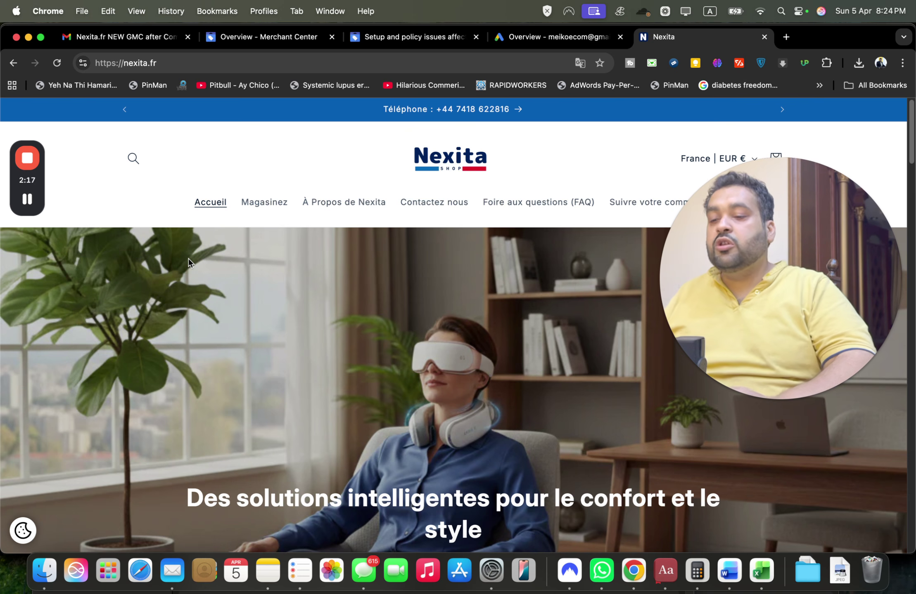
- Switch to Finder, reposition the Nexita GMC new window and open its Suspension folder
{"action": "left_click", "coordinate": [41, 570]}
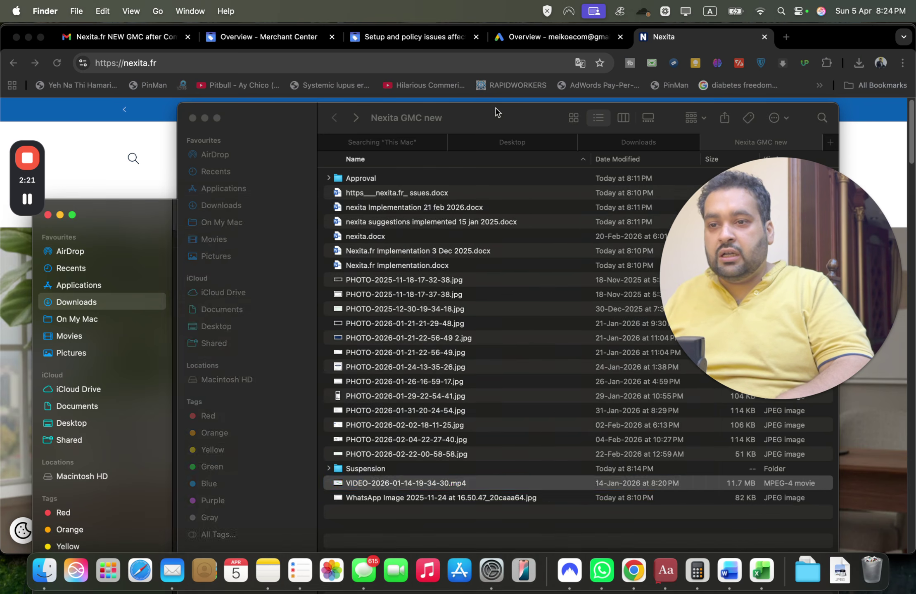
{"action": "left_click", "coordinate": [431, 108]}
{"action": "left_click_drag", "start_coordinate": [431, 109], "coordinate": [328, 114]}
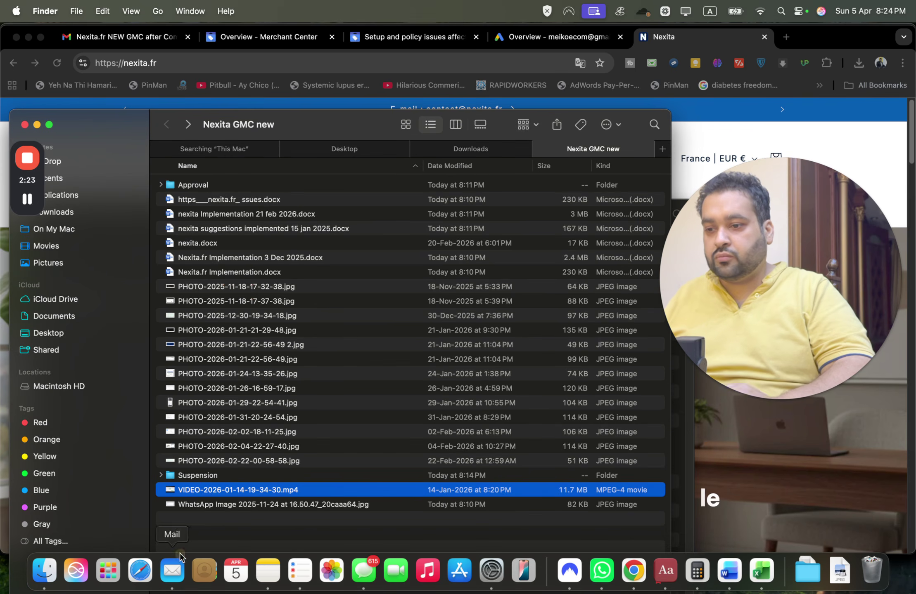
{"action": "double_click", "coordinate": [204, 478]}
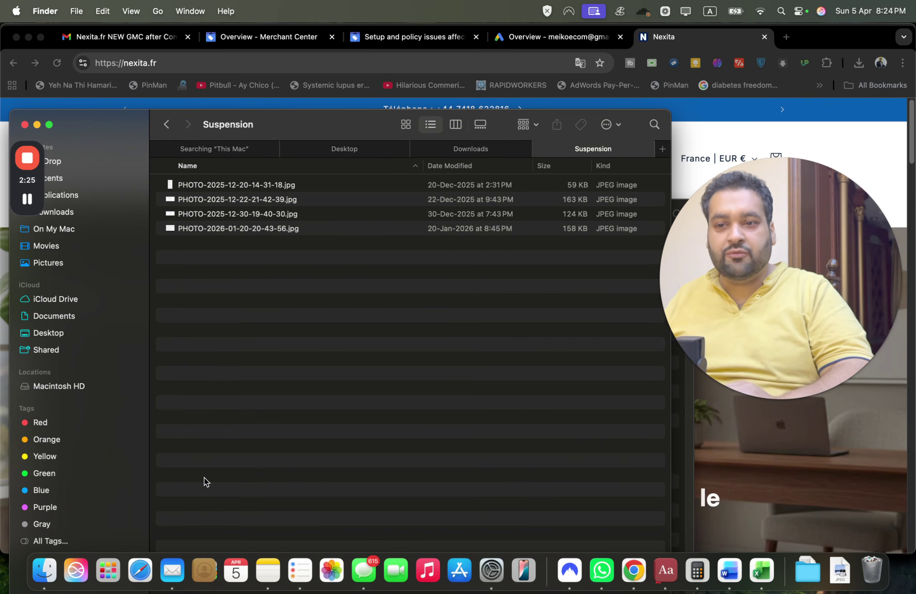
{"action": "double_click", "coordinate": [227, 185]}
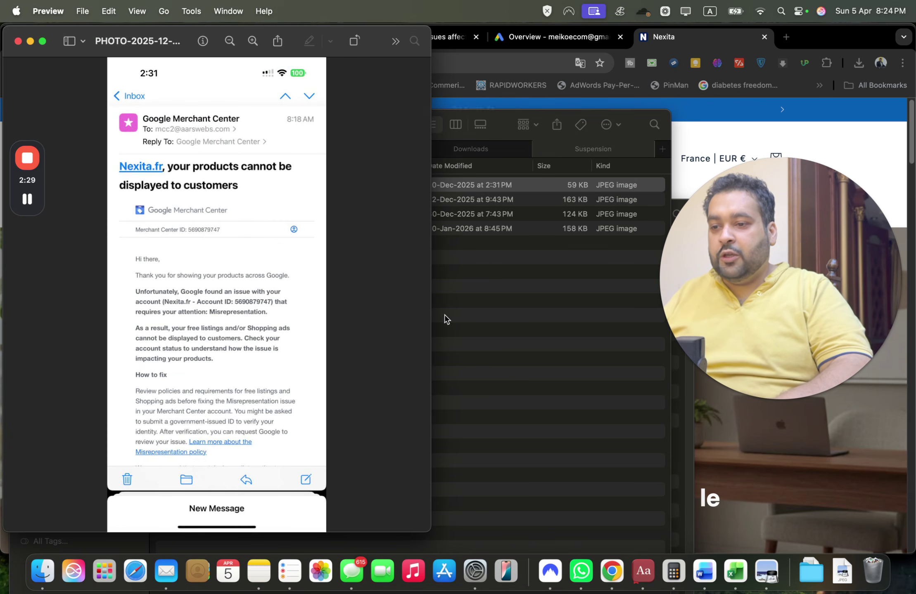
{"action": "double_click", "coordinate": [520, 200]}
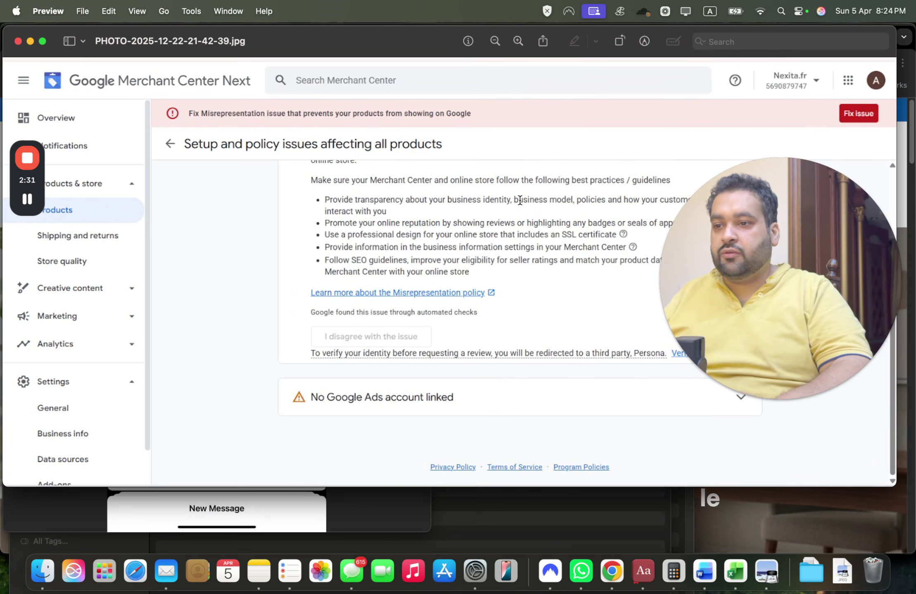
{"action": "left_click_drag", "start_coordinate": [727, 258], "coordinate": [81, 390]}
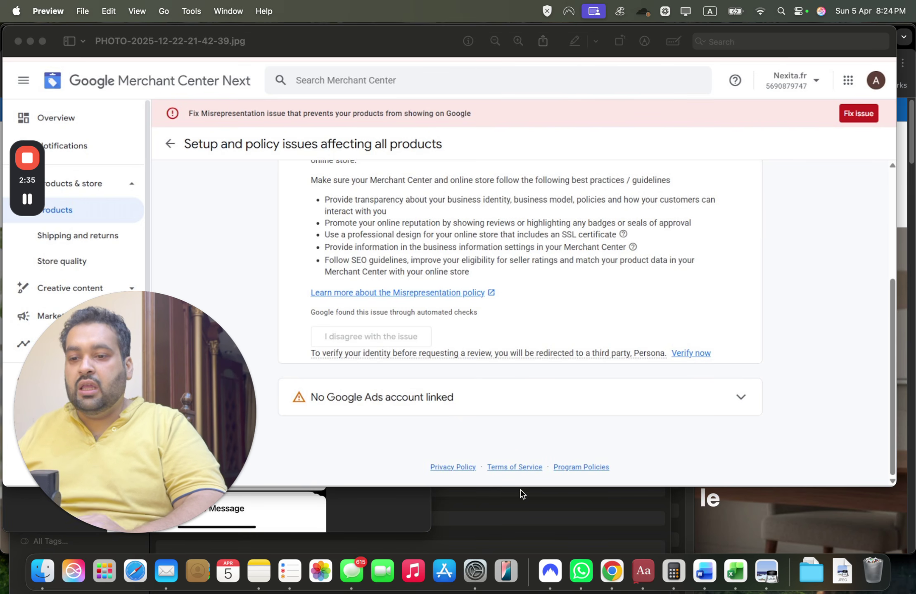
{"action": "left_click", "coordinate": [528, 521]}
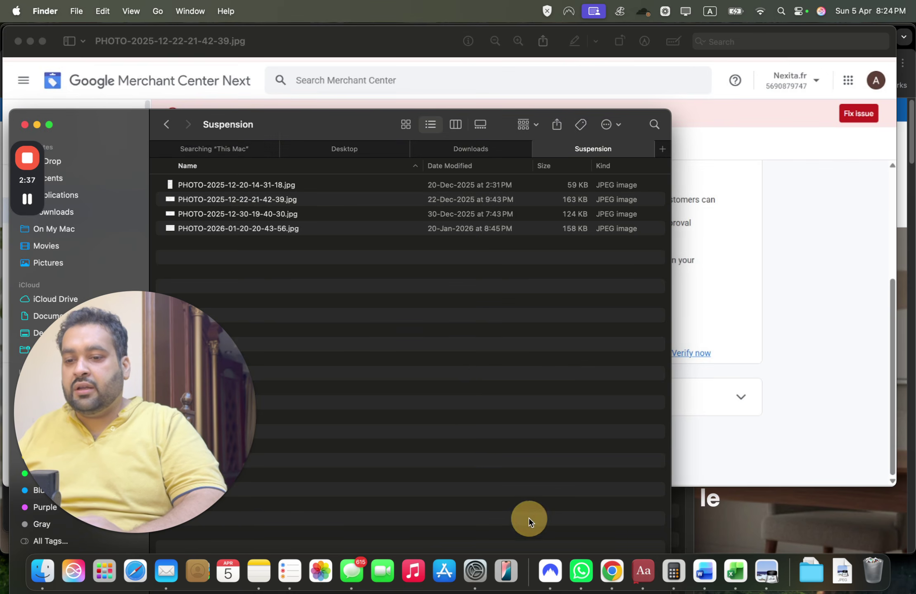
{"action": "double_click", "coordinate": [355, 213]}
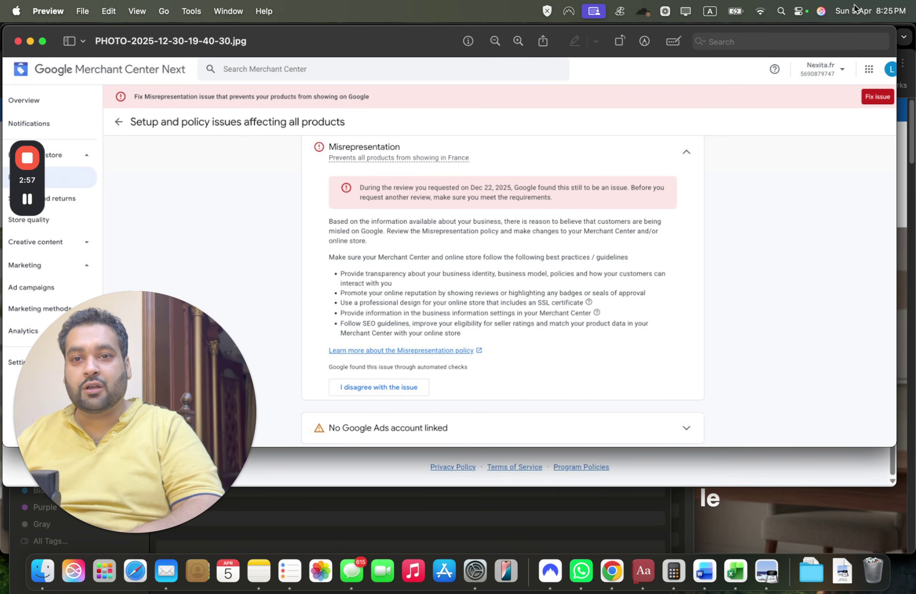
{"action": "left_click", "coordinate": [865, 10]}
{"action": "left_click", "coordinate": [536, 156]}
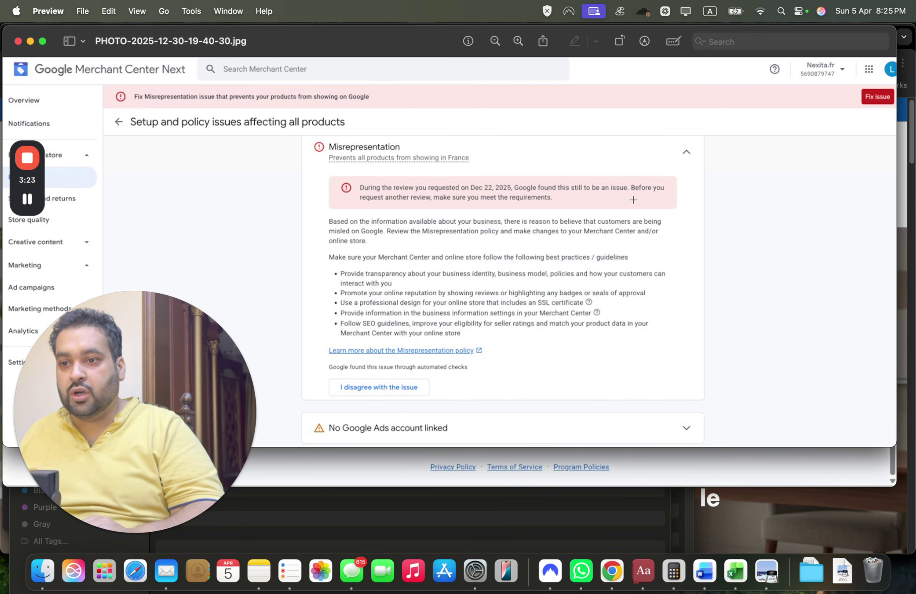
{"action": "left_click", "coordinate": [19, 41]}
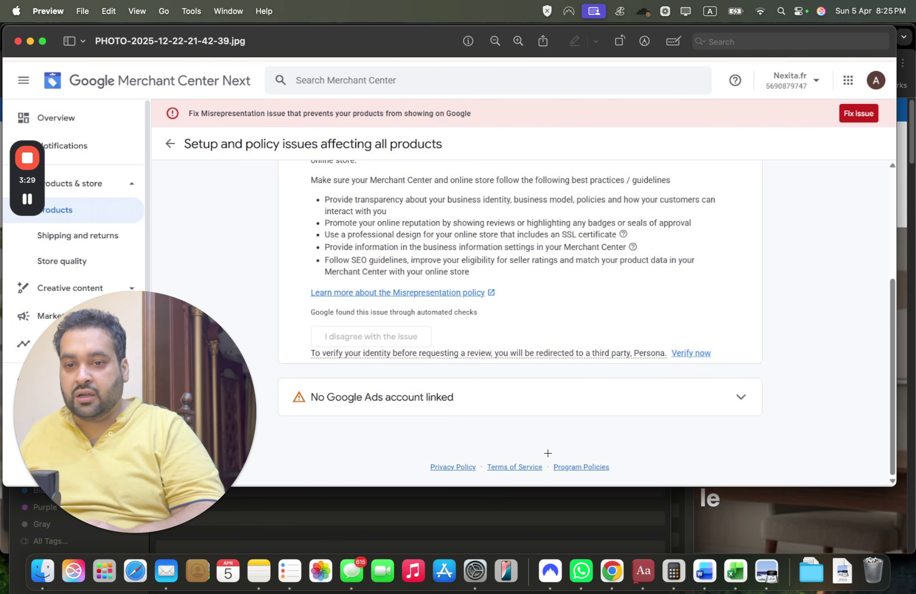
{"action": "left_click", "coordinate": [500, 529]}
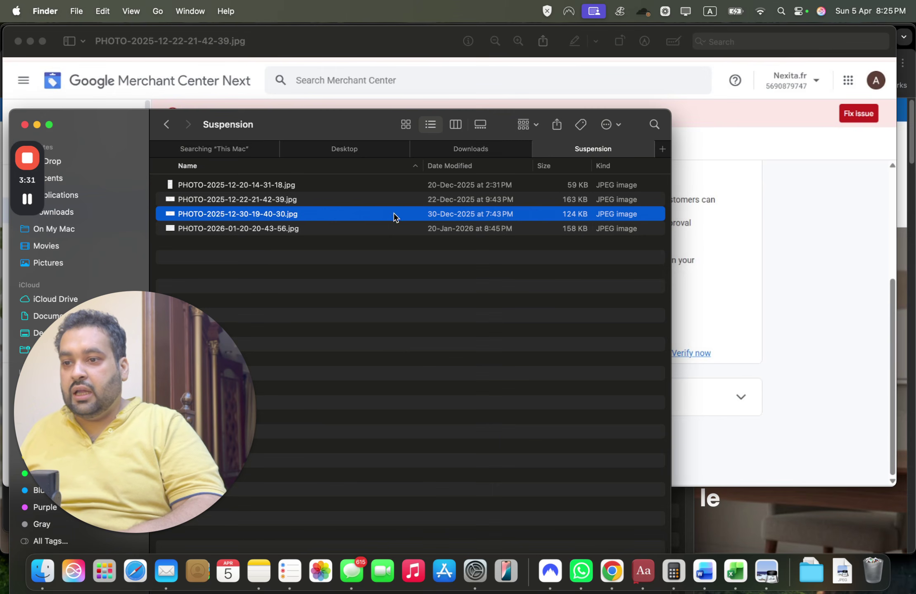
{"action": "double_click", "coordinate": [399, 190]}
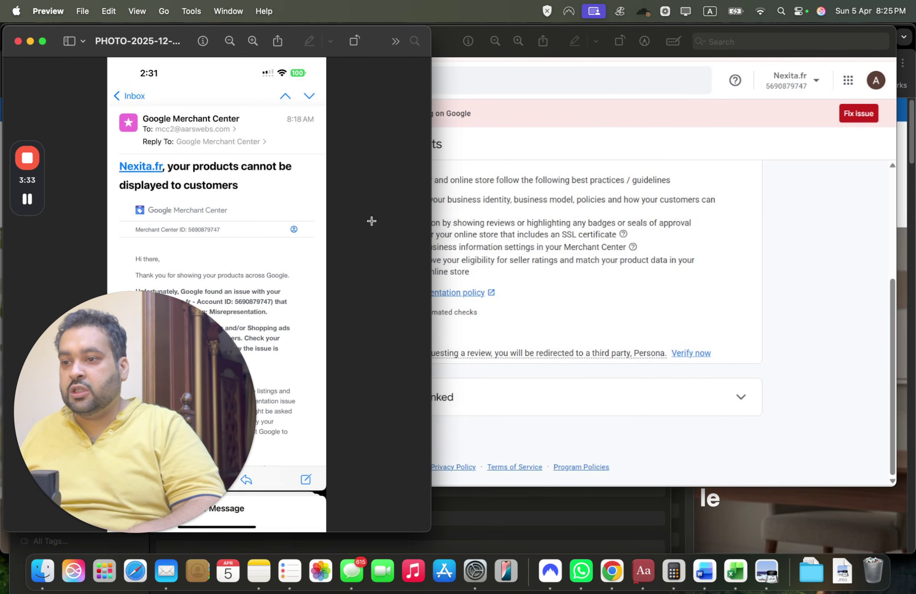
{"action": "left_click_drag", "start_coordinate": [173, 48], "coordinate": [578, 46]}
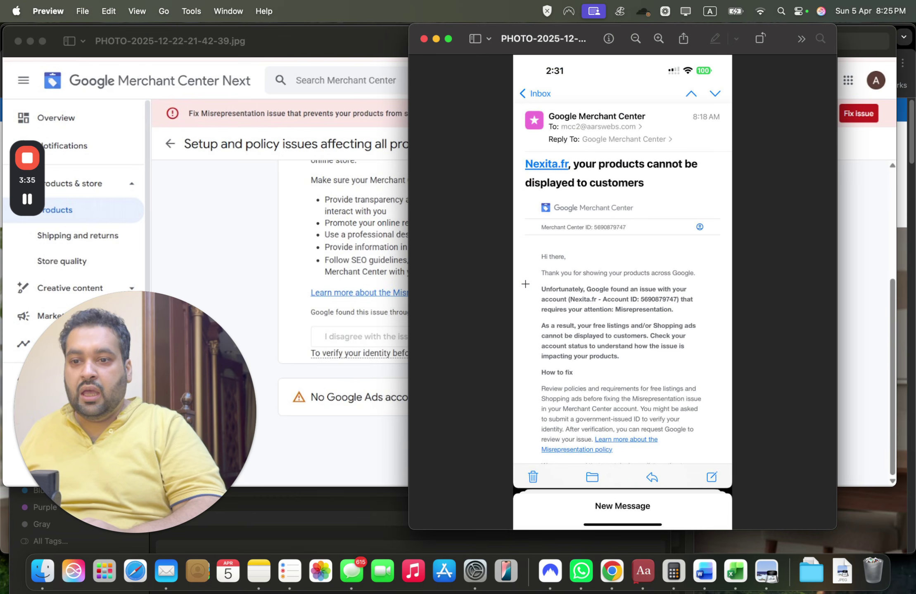
{"action": "scroll", "coordinate": [608, 317], "scroll_direction": "up", "scroll_amount": 5}
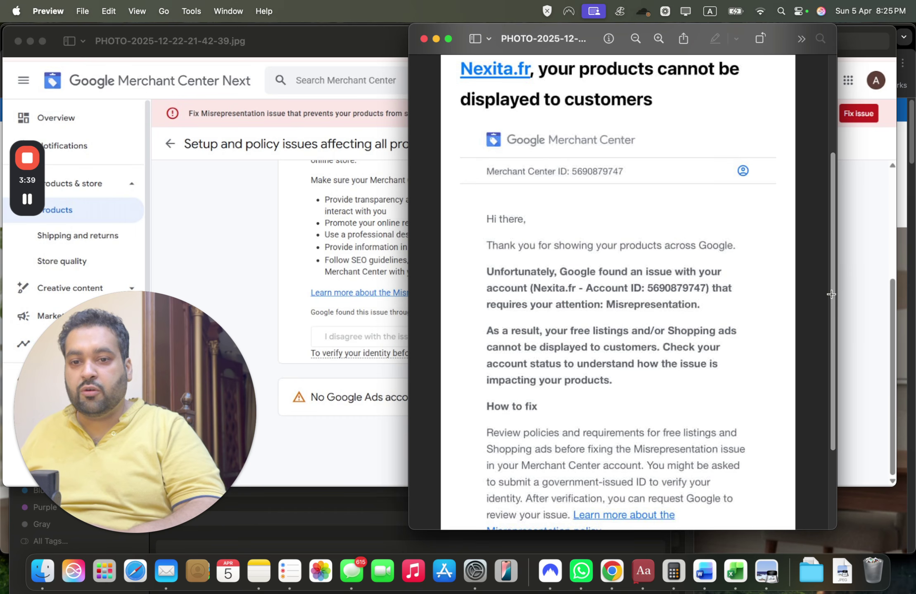
{"action": "scroll", "coordinate": [827, 343], "scroll_direction": "down", "scroll_amount": 5}
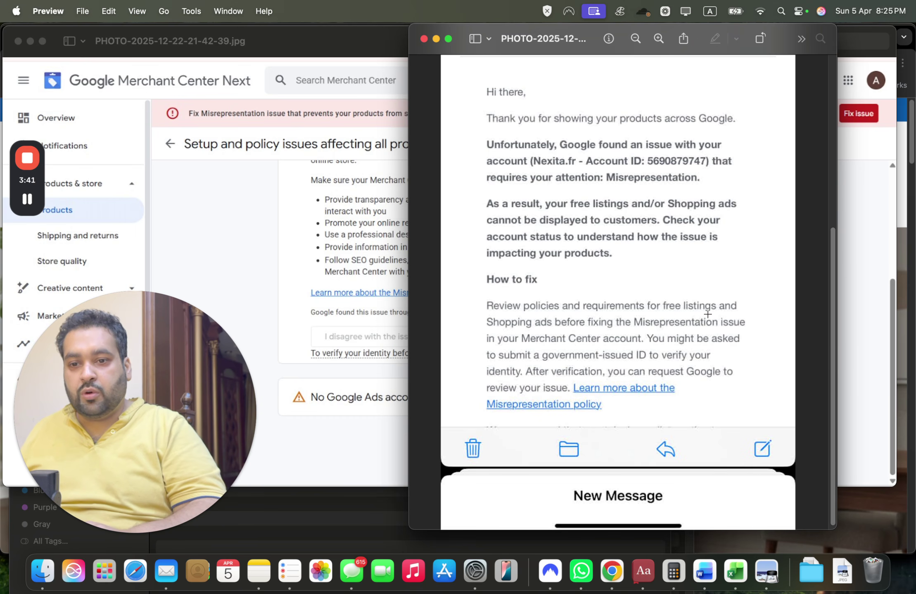
{"action": "left_click", "coordinate": [329, 509]}
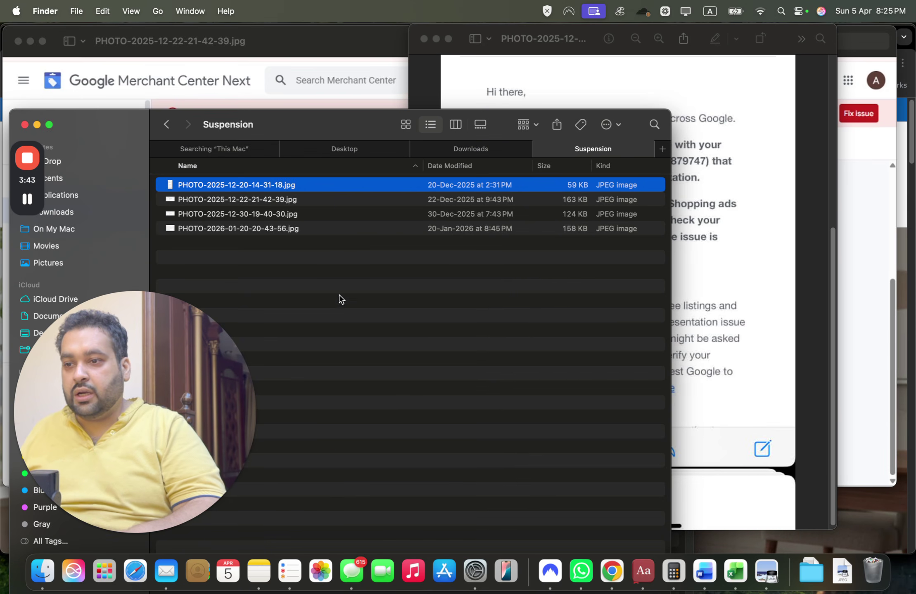
{"action": "left_click", "coordinate": [371, 239]}
{"action": "left_click", "coordinate": [373, 229]}
{"action": "double_click", "coordinate": [373, 229]}
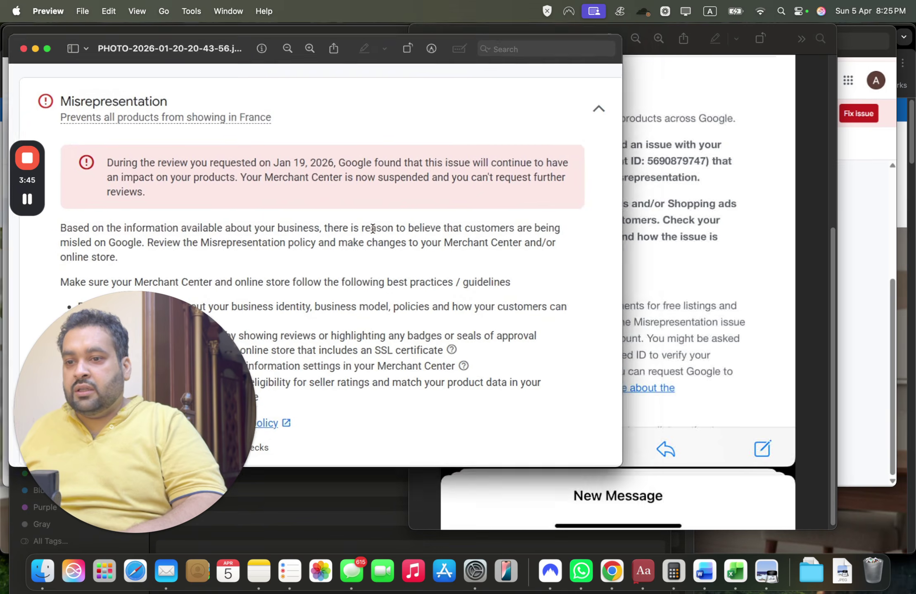
{"action": "left_click_drag", "start_coordinate": [239, 47], "coordinate": [504, 23]}
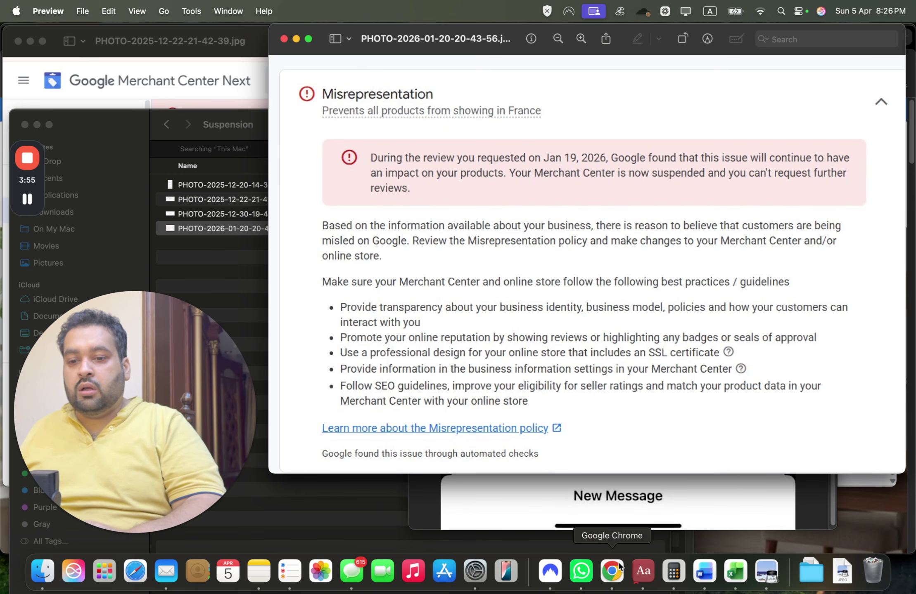
- Switch to Chrome and examine the Nexita homepage footer's payment icons, company contact details and policy links, returning to the page start
{"action": "left_click", "coordinate": [620, 580]}
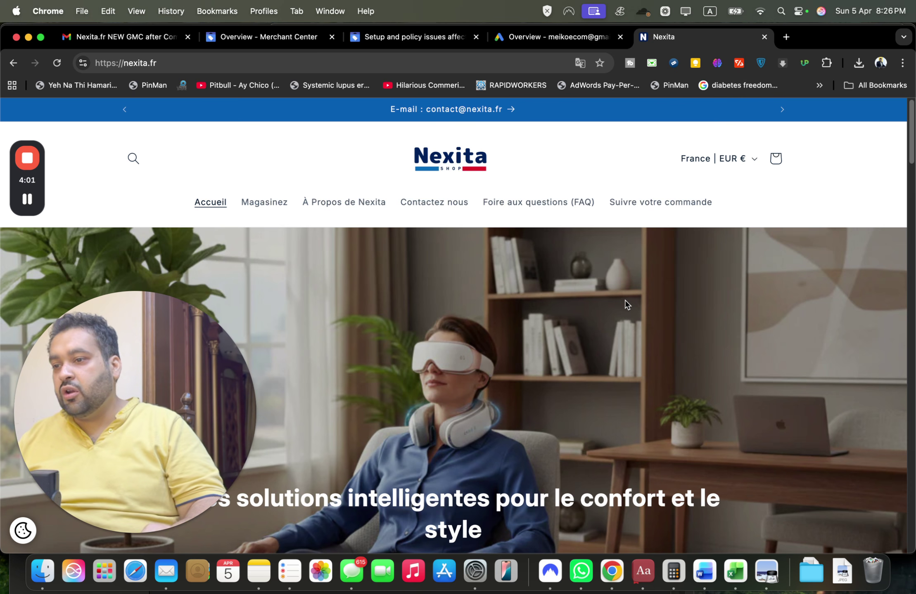
{"action": "left_click_drag", "start_coordinate": [912, 153], "coordinate": [880, 538]}
{"action": "left_click_drag", "start_coordinate": [82, 321], "coordinate": [646, 133]}
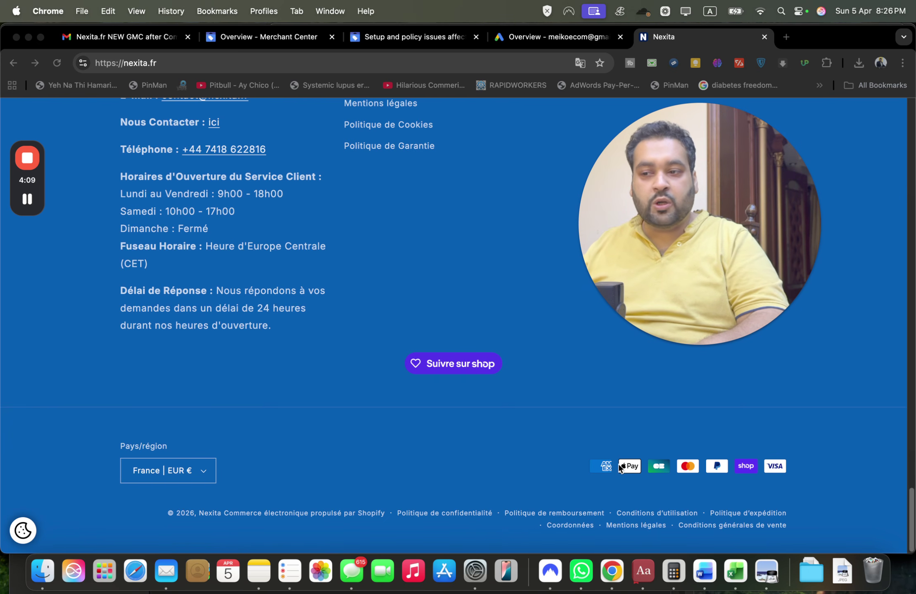
{"action": "left_click", "coordinate": [908, 512]}
{"action": "left_click", "coordinate": [912, 515]}
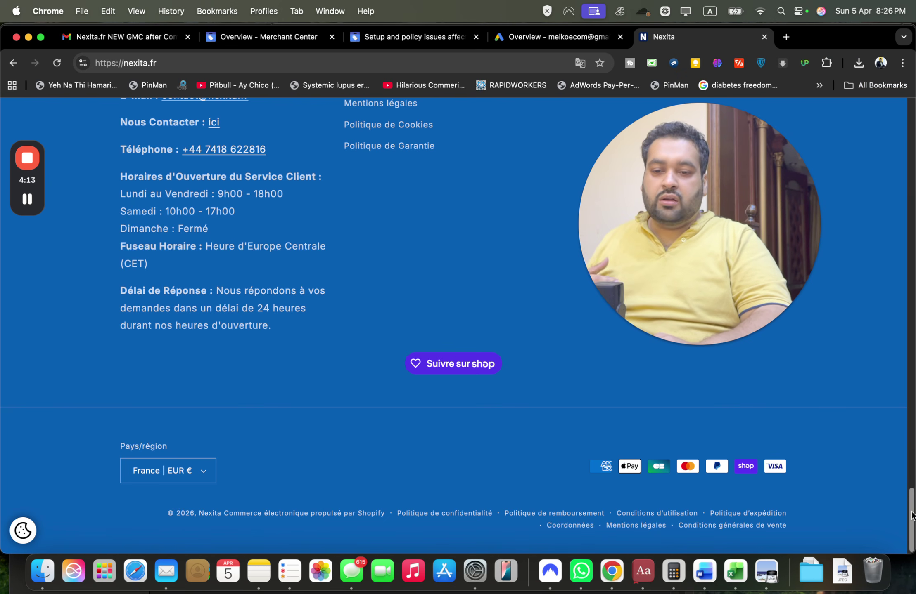
{"action": "left_click_drag", "start_coordinate": [911, 516], "coordinate": [907, 473]}
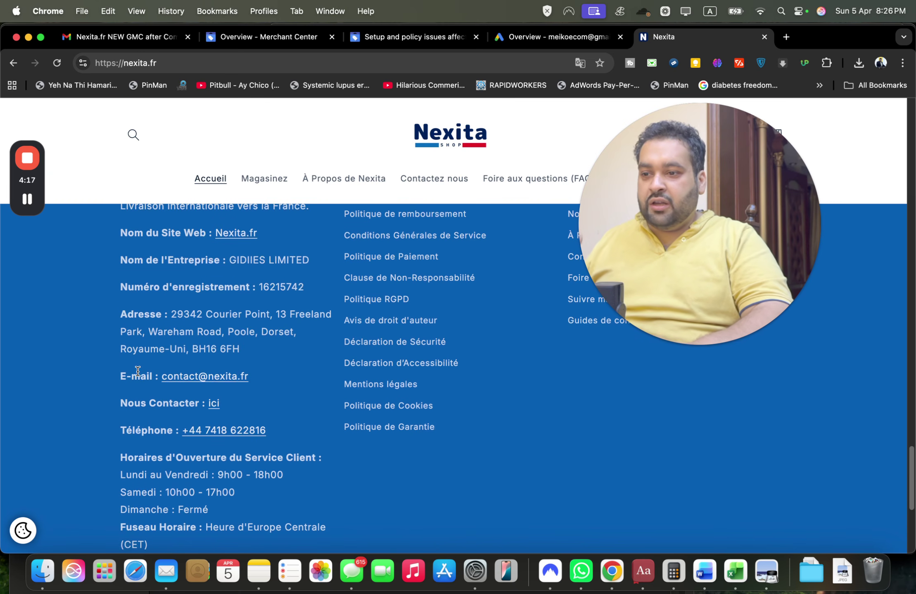
{"action": "scroll", "coordinate": [179, 301], "scroll_direction": "up", "scroll_amount": 4}
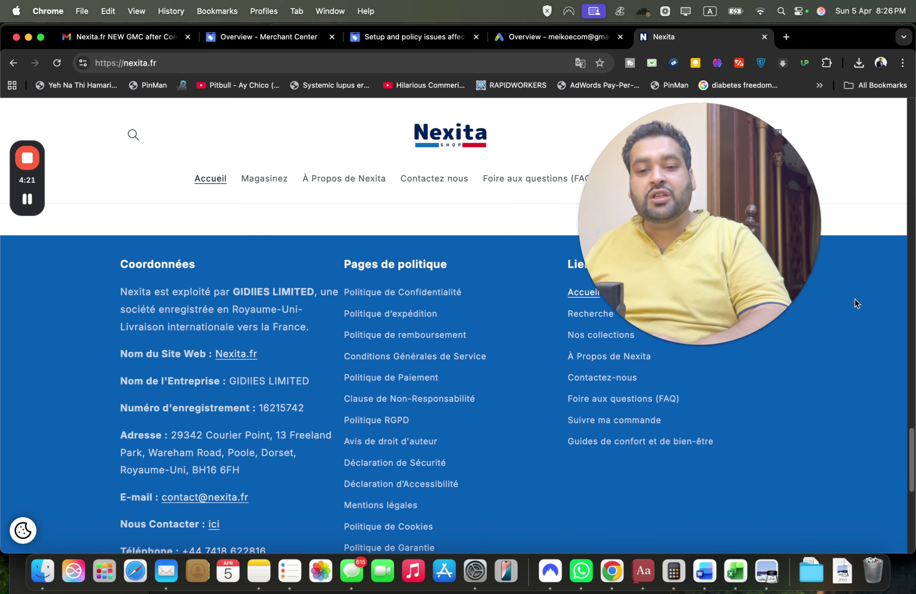
{"action": "left_click", "coordinate": [911, 235]}
{"action": "left_click_drag", "start_coordinate": [910, 235], "coordinate": [907, 105]}
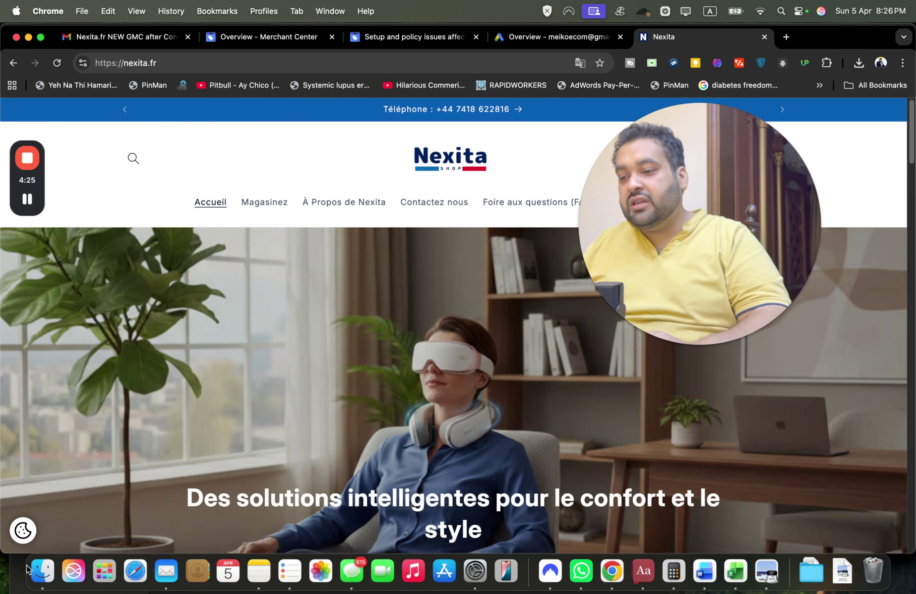
- Switch to Finder, go back to the Nexita GMC new folder and open nexita.docx
{"action": "left_click", "coordinate": [43, 571]}
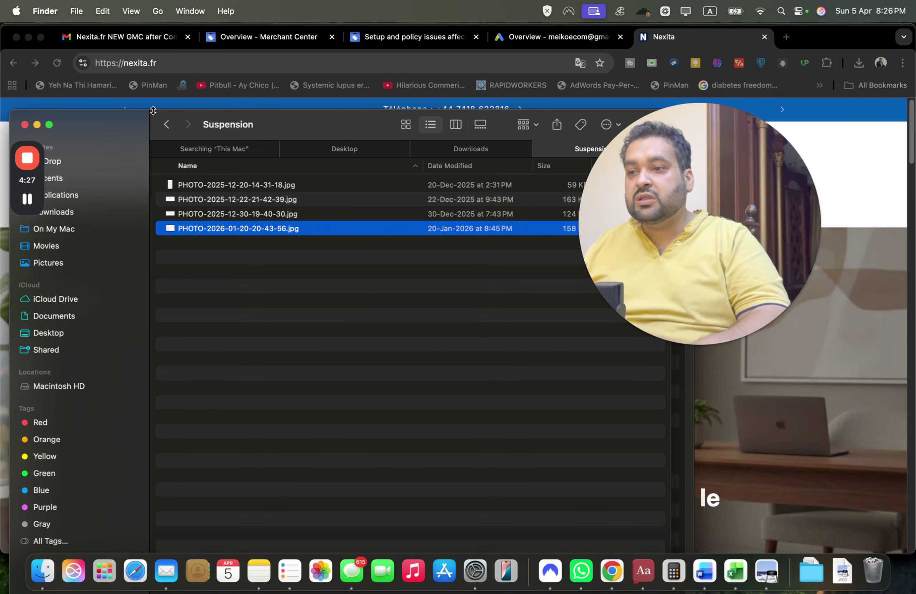
{"action": "left_click", "coordinate": [166, 125]}
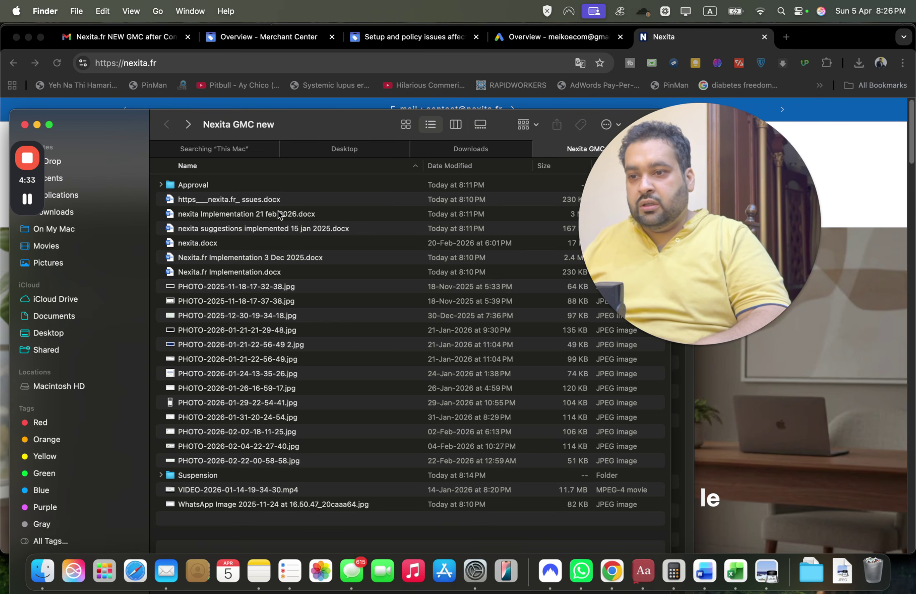
{"action": "double_click", "coordinate": [257, 243]}
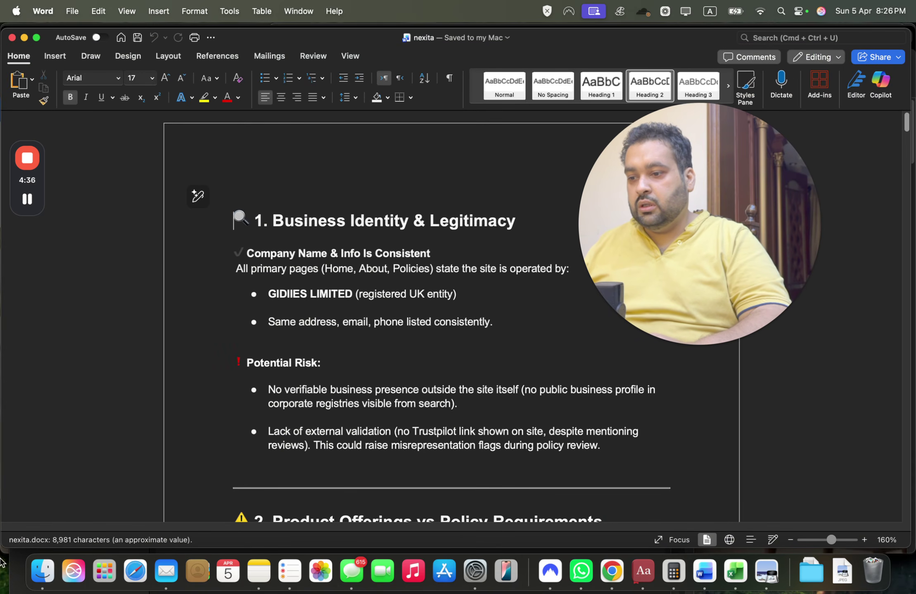
- Return to the Nexita GMC new folder and open Nexita.fr Implementation.docx in Word
{"action": "left_click", "coordinate": [43, 571]}
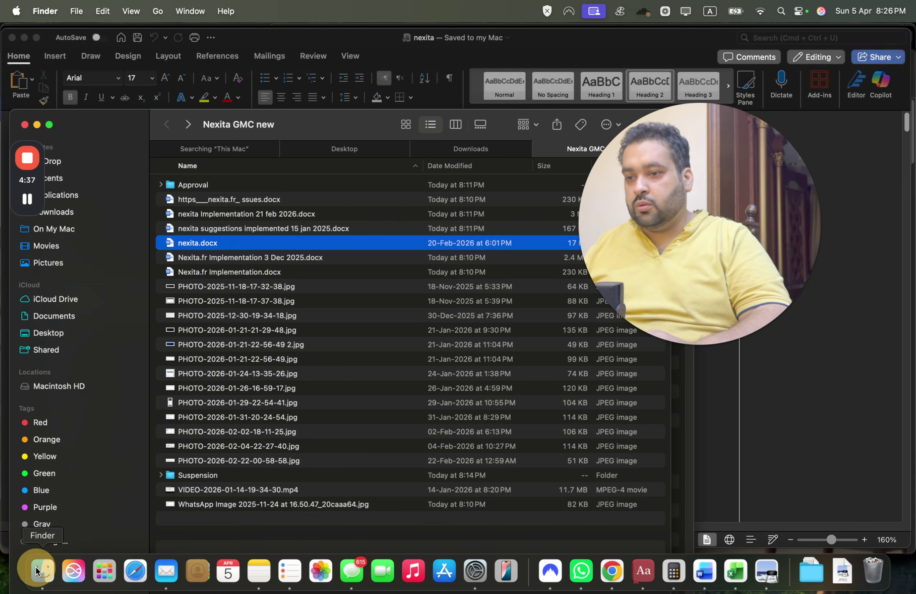
{"action": "left_click", "coordinate": [258, 272]}
{"action": "double_click", "coordinate": [259, 271]}
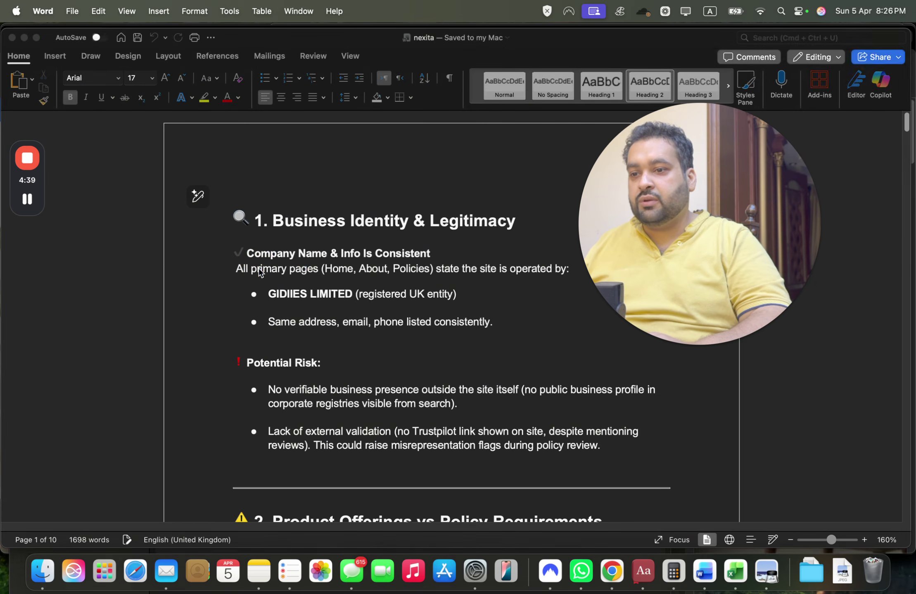
{"action": "left_click_drag", "start_coordinate": [847, 201], "coordinate": [871, 411]}
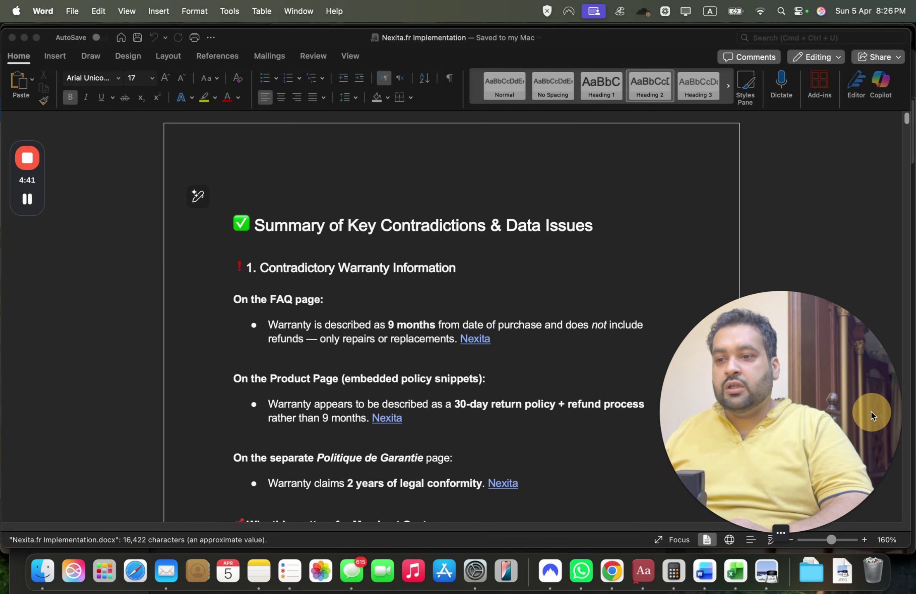
- Review the implementation document from the contradictory warranty section through pricing and brand identity to its end
{"action": "left_click", "coordinate": [907, 124]}
{"action": "scroll", "coordinate": [907, 122], "scroll_direction": "down", "scroll_amount": 2}
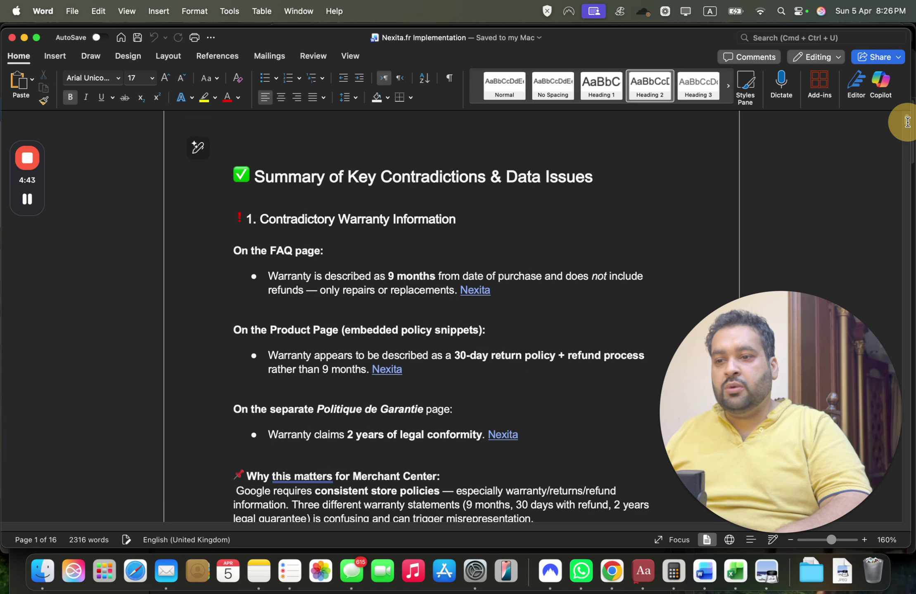
{"action": "scroll", "coordinate": [907, 122], "scroll_direction": "down", "scroll_amount": 2}
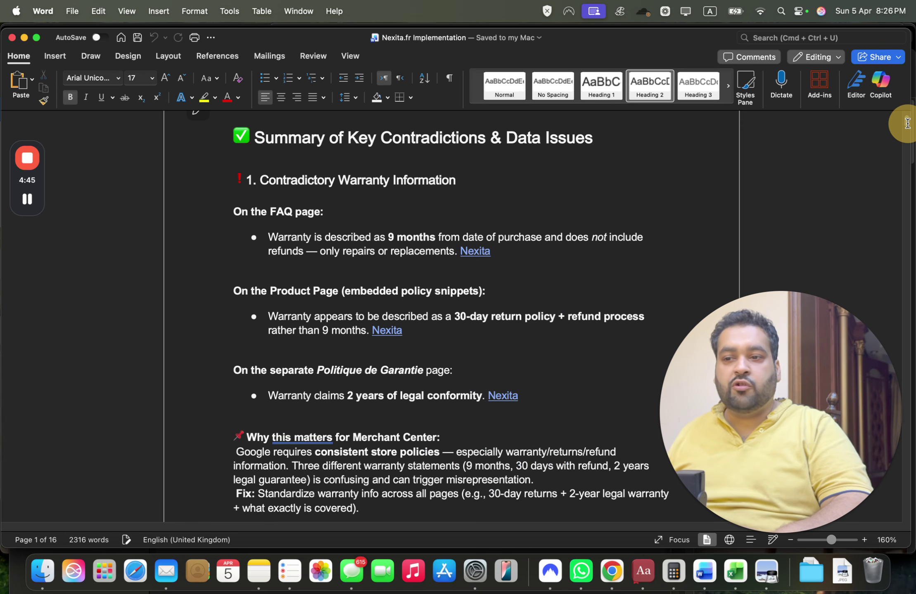
{"action": "scroll", "coordinate": [907, 124], "scroll_direction": "down", "scroll_amount": 2}
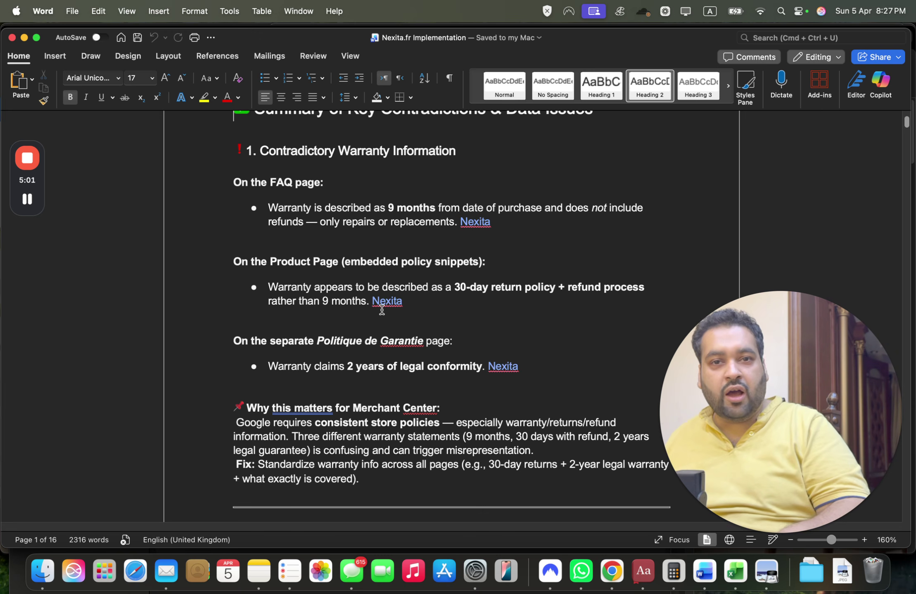
{"action": "left_click_drag", "start_coordinate": [903, 127], "coordinate": [904, 176]}
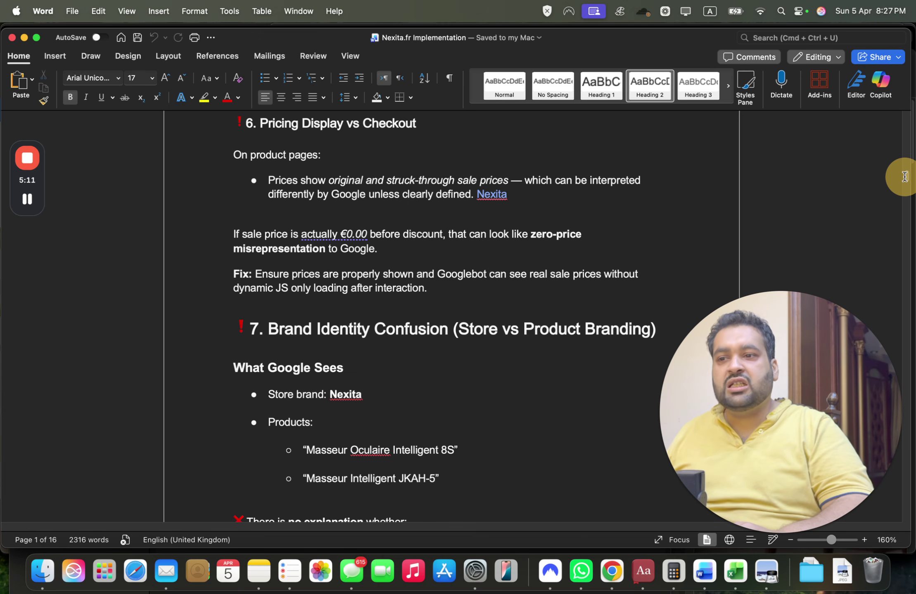
{"action": "left_click_drag", "start_coordinate": [904, 176], "coordinate": [909, 523]}
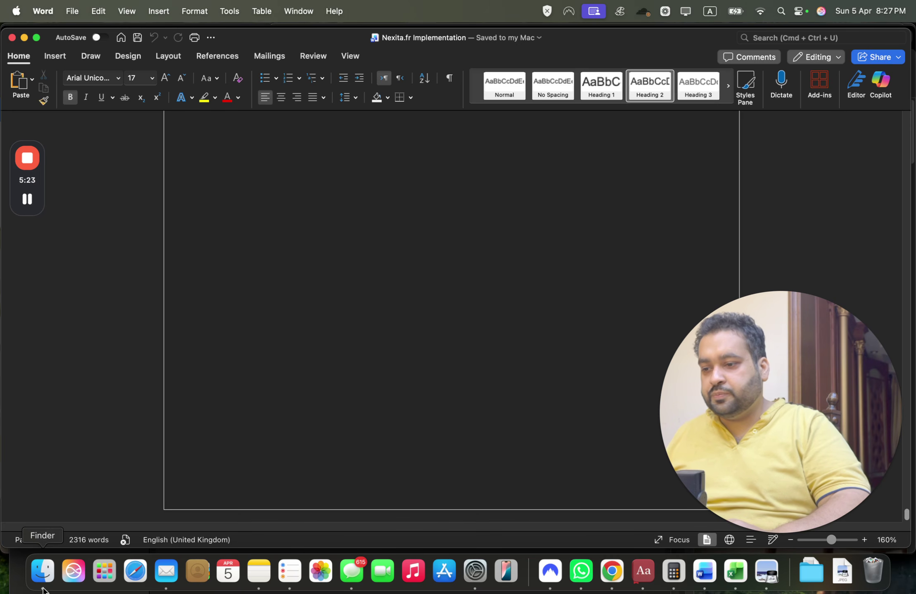
- Open Nexita.fr Implementation 3 Dec 2025.docx from the Nexita GMC new folder and examine its first root cause on misleading promotions and prices
{"action": "left_click", "coordinate": [42, 571]}
{"action": "double_click", "coordinate": [292, 257]}
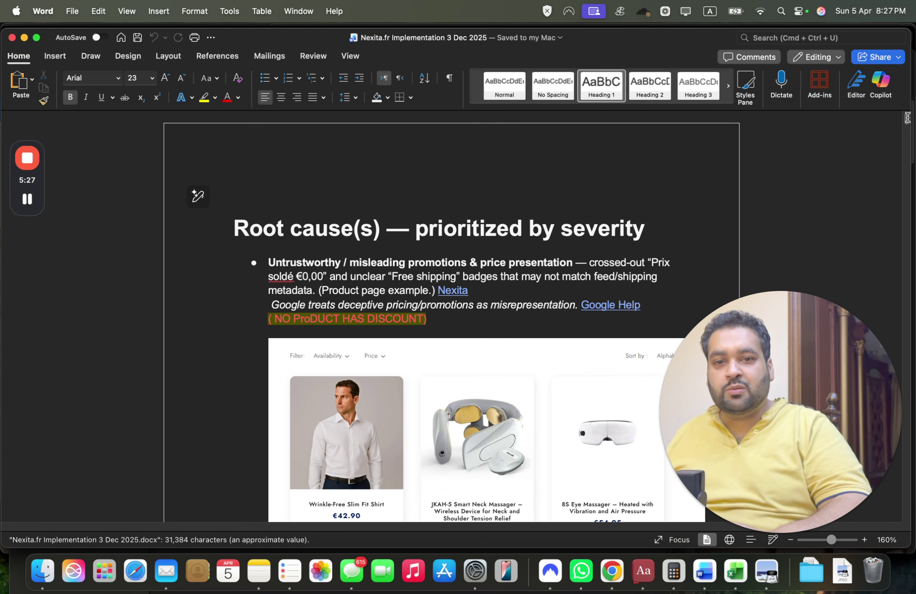
{"action": "left_click_drag", "start_coordinate": [904, 119], "coordinate": [903, 120]}
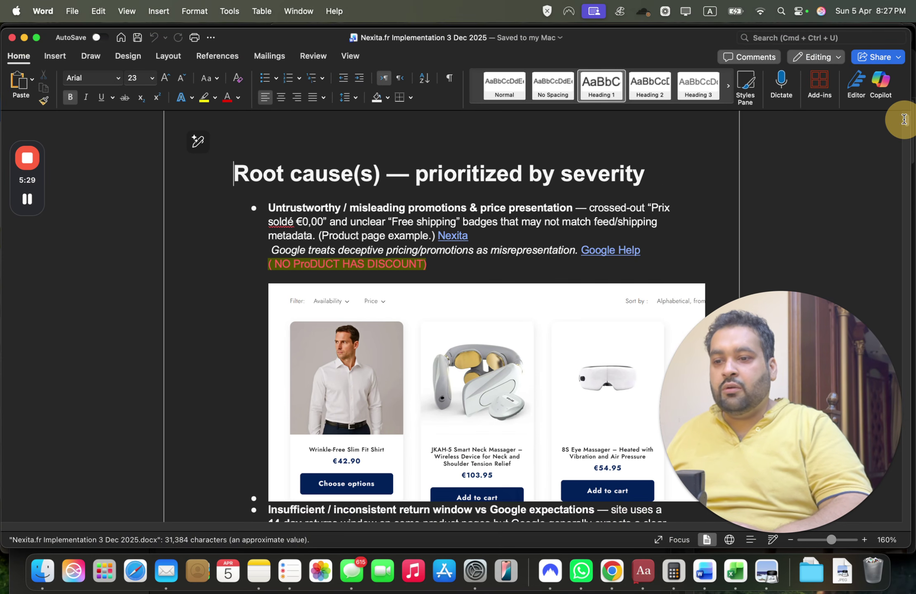
{"action": "scroll", "coordinate": [903, 119], "scroll_direction": "down", "scroll_amount": 1}
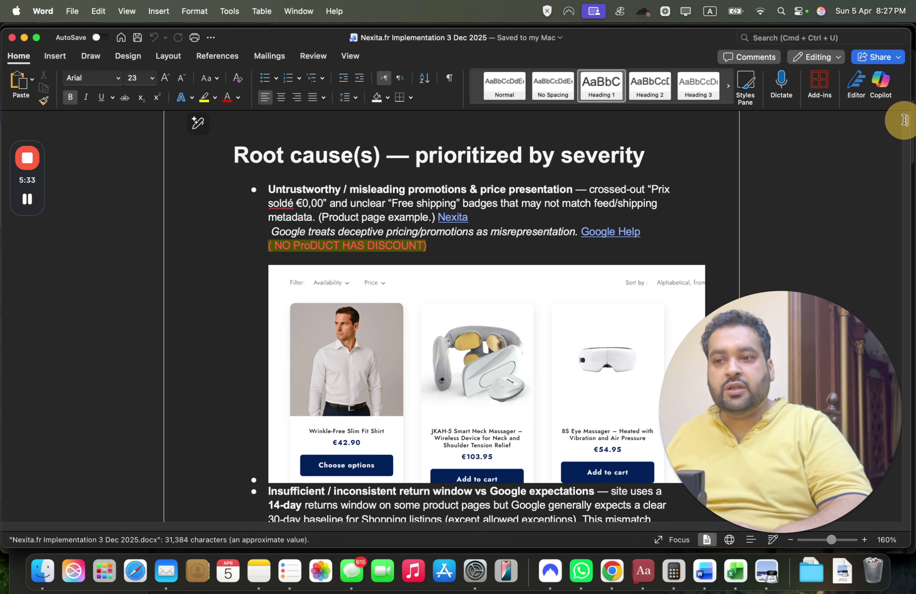
- Review the implementation document from the return window issue through feed mismatches, health claims and business identity to its end
{"action": "left_click_drag", "start_coordinate": [903, 119], "coordinate": [901, 131]}
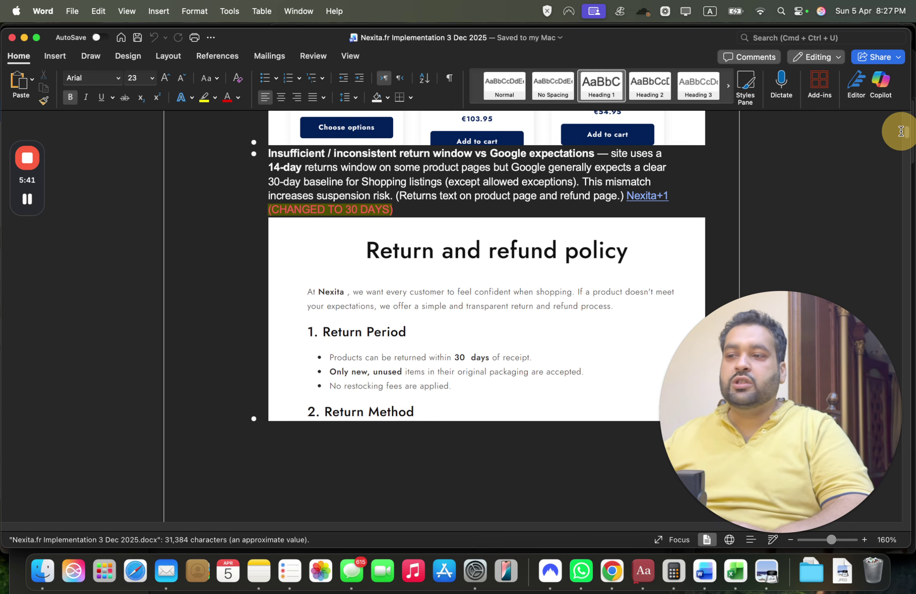
{"action": "left_click_drag", "start_coordinate": [900, 131], "coordinate": [901, 144]}
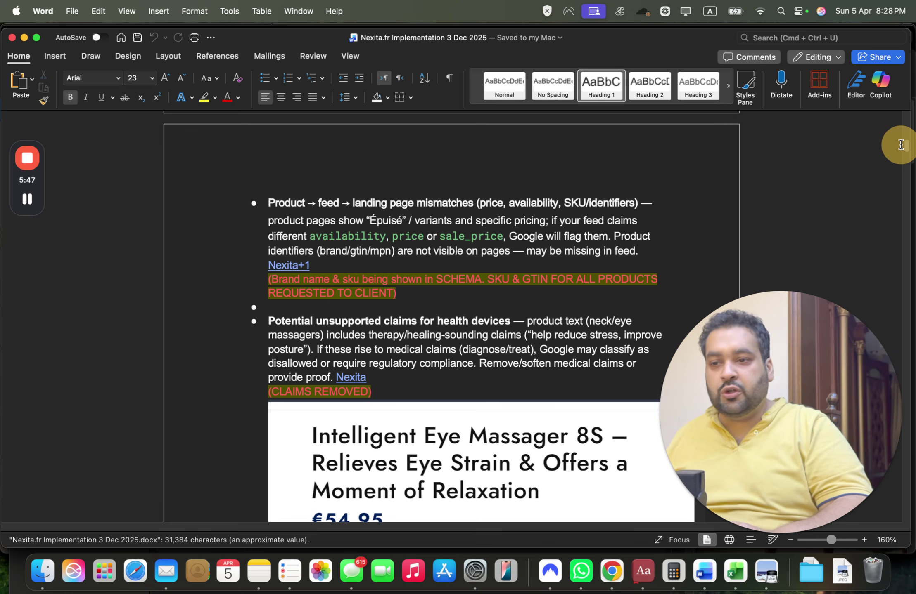
{"action": "left_click_drag", "start_coordinate": [901, 144], "coordinate": [901, 149]}
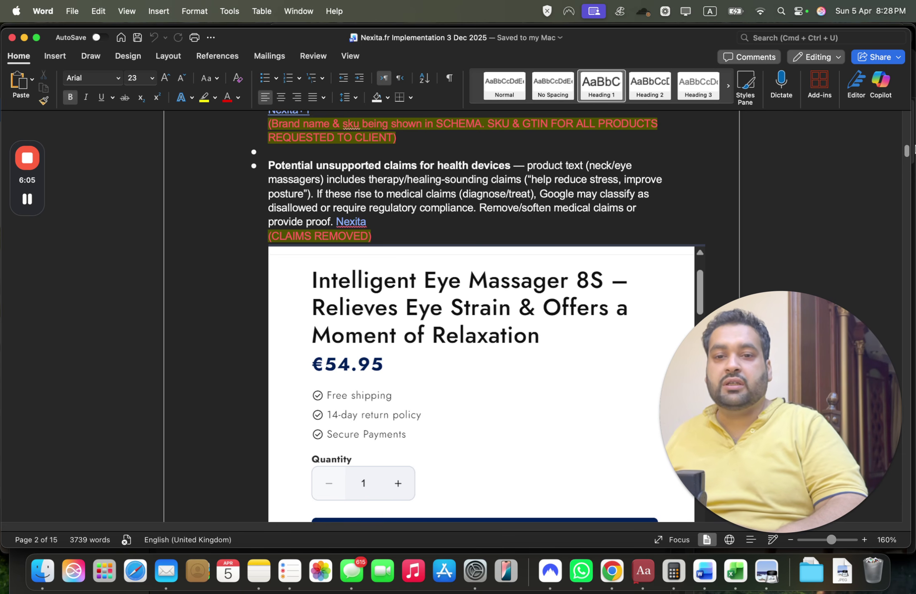
{"action": "left_click_drag", "start_coordinate": [906, 143], "coordinate": [906, 167]}
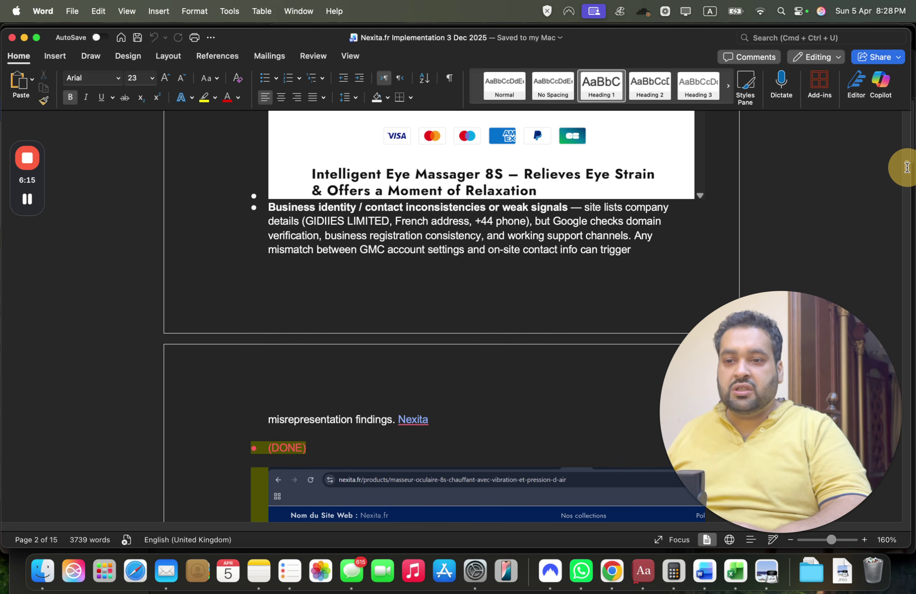
{"action": "left_click_drag", "start_coordinate": [906, 167], "coordinate": [911, 519]}
- Switch to Chrome, open the Intelligent Eye Massager 8S product page from the Nexita homepage and examine its price and purchase options
{"action": "left_click", "coordinate": [612, 571]}
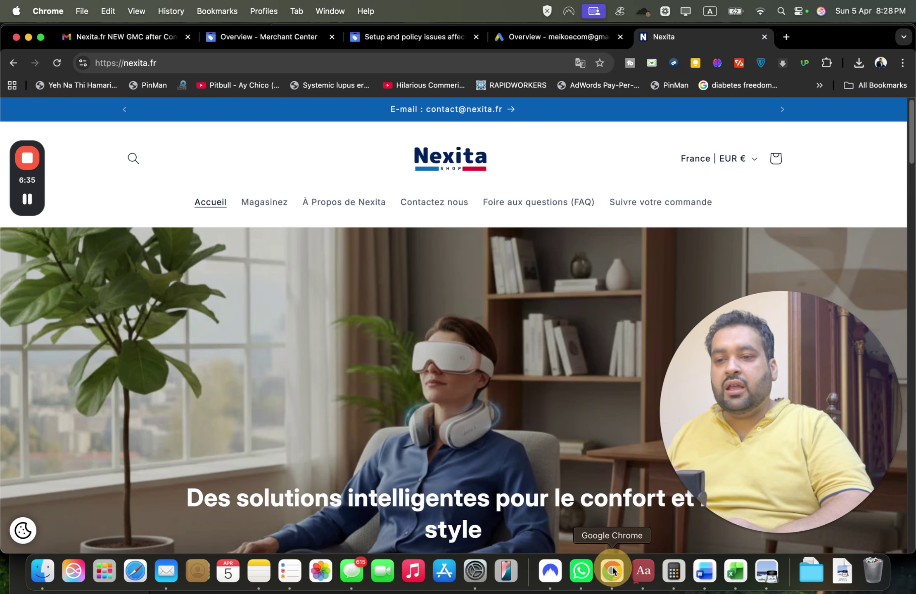
{"action": "left_click_drag", "start_coordinate": [911, 151], "coordinate": [911, 326]}
{"action": "left_click", "coordinate": [182, 391]}
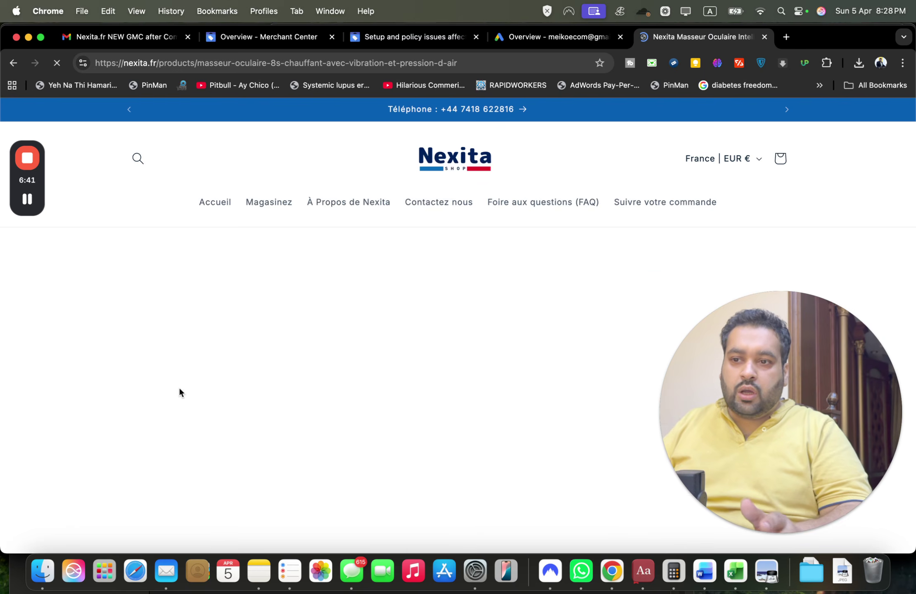
{"action": "left_click_drag", "start_coordinate": [786, 327], "coordinate": [221, 259]}
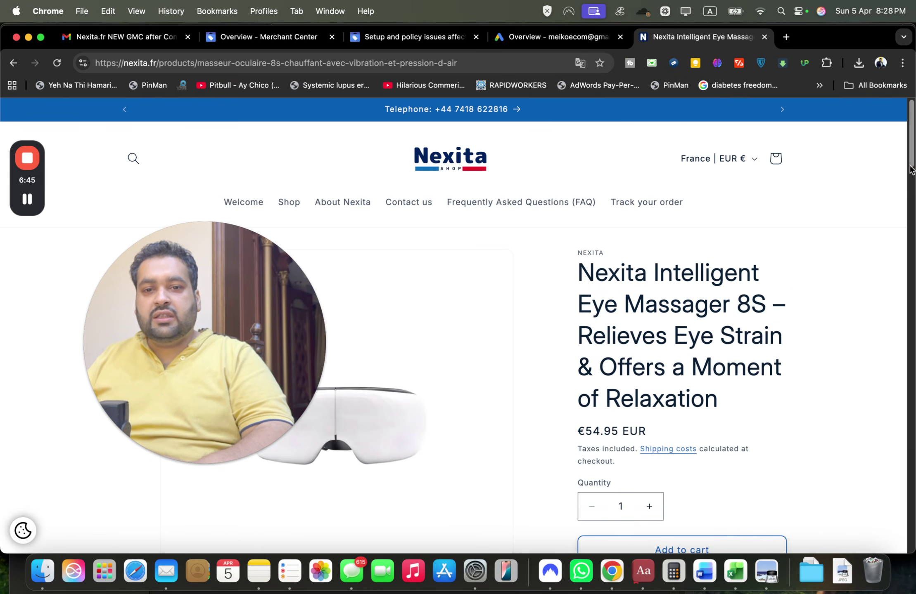
{"action": "left_click_drag", "start_coordinate": [909, 170], "coordinate": [905, 211]}
{"action": "scroll", "coordinate": [756, 298], "scroll_direction": "up", "scroll_amount": 2}
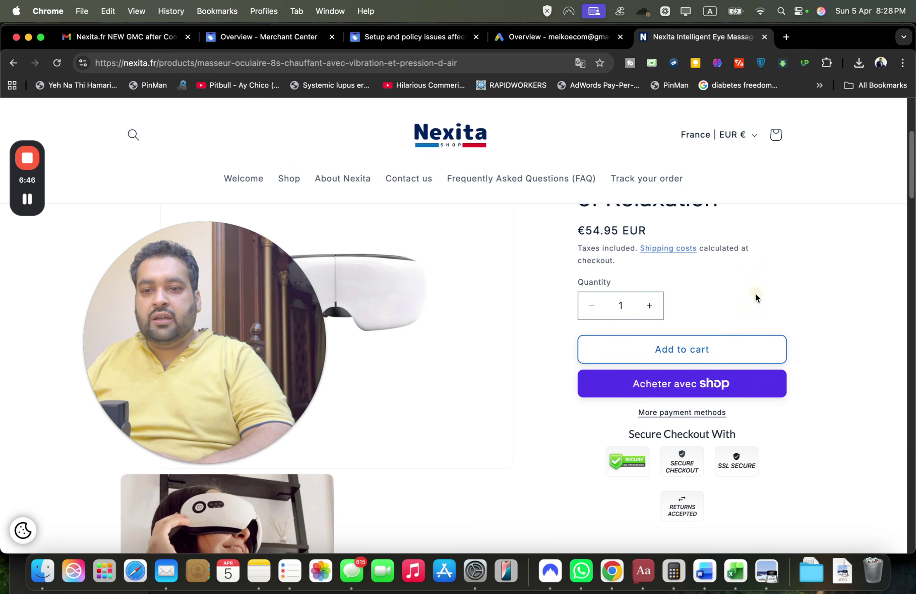
- Add one eye massager to the cart, dismiss the cart notice and open the checkout through the additional payment methods
{"action": "left_click", "coordinate": [716, 362]}
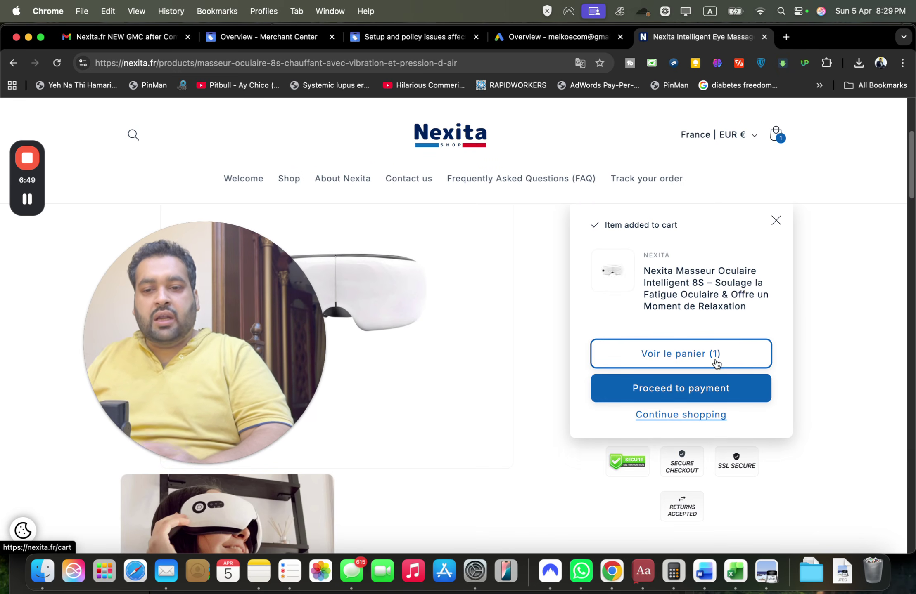
{"action": "left_click", "coordinate": [775, 221]}
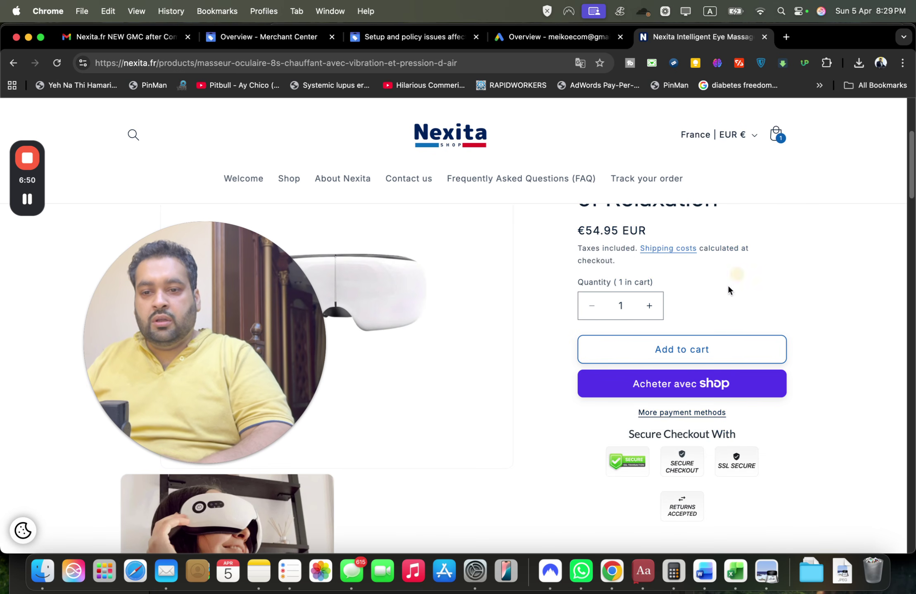
{"action": "left_click", "coordinate": [686, 413]}
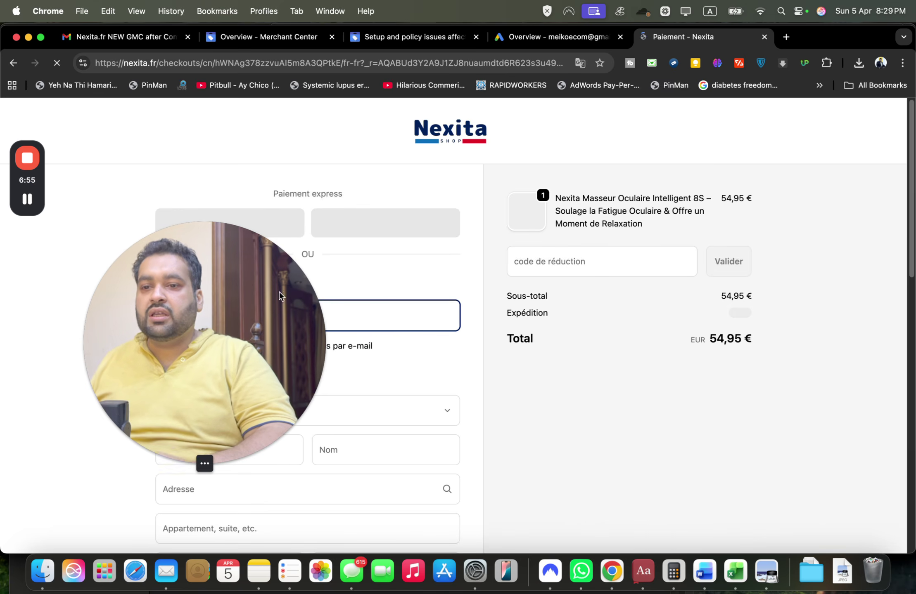
- Examine the checkout page's contact, delivery and order summary sections down to its end, and return to the product page
{"action": "left_click_drag", "start_coordinate": [279, 295], "coordinate": [777, 103]}
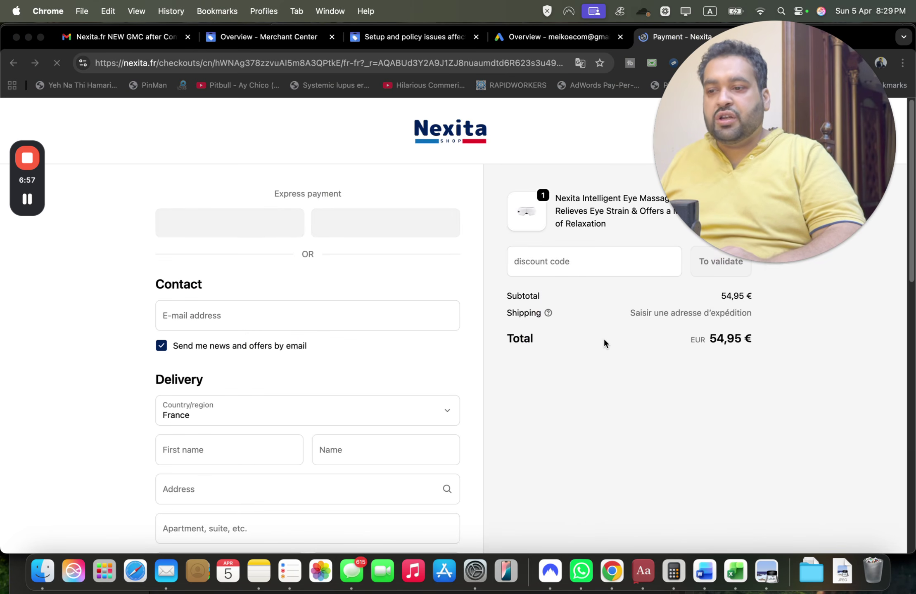
{"action": "left_click", "coordinate": [638, 352]}
{"action": "left_click_drag", "start_coordinate": [911, 258], "coordinate": [884, 529]}
{"action": "left_click", "coordinate": [13, 64]}
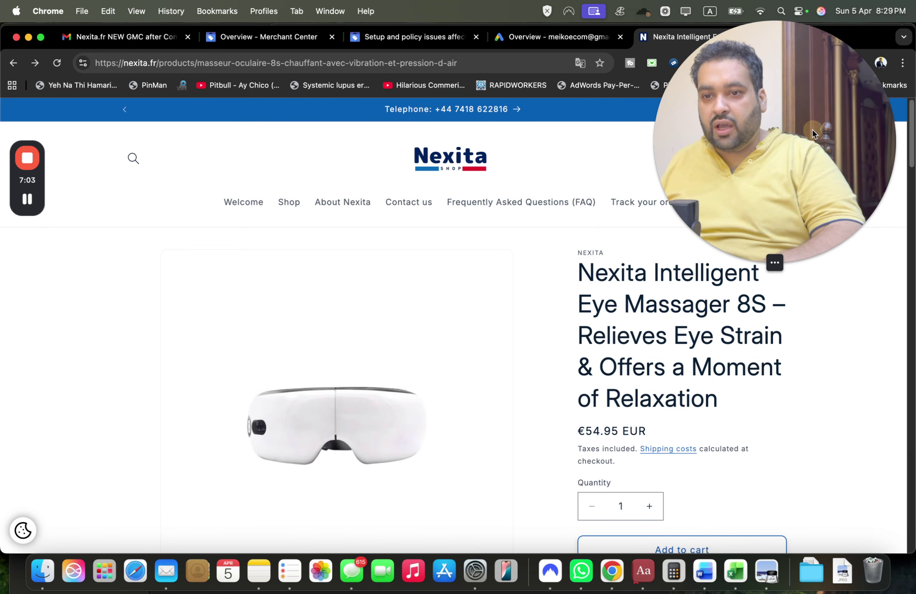
- Open the store's Contact us page and examine its support details, service hours, contact form and footer
{"action": "left_click_drag", "start_coordinate": [815, 132], "coordinate": [784, 404]}
{"action": "left_click", "coordinate": [406, 202]}
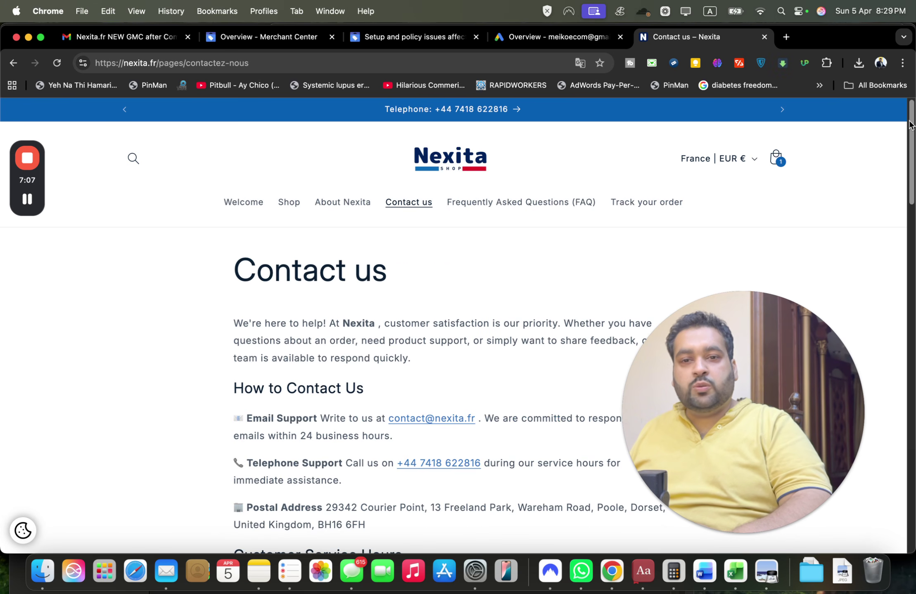
{"action": "left_click_drag", "start_coordinate": [909, 124], "coordinate": [911, 161]}
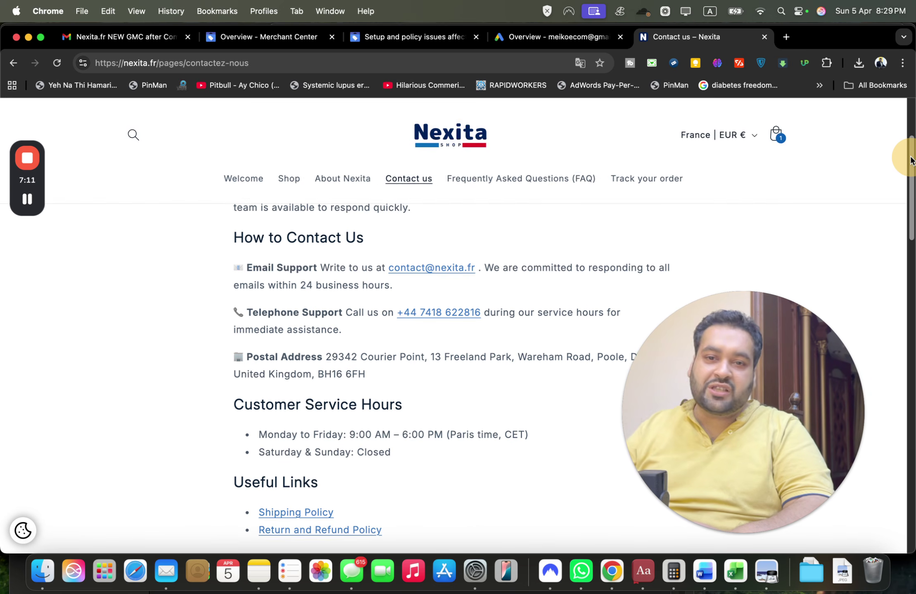
{"action": "left_click_drag", "start_coordinate": [910, 161], "coordinate": [840, 202]}
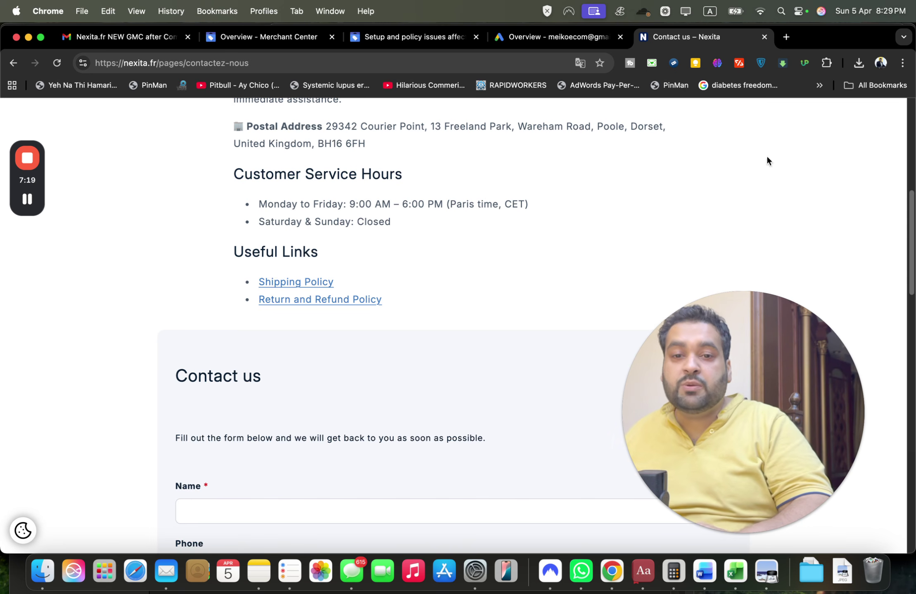
{"action": "left_click_drag", "start_coordinate": [909, 227], "coordinate": [899, 387]}
- Open the contact page's Trustpilot link in a new tab, examine the Nexita review profile and close that tab
{"action": "right_click", "coordinate": [472, 203]}
{"action": "left_click", "coordinate": [491, 206]}
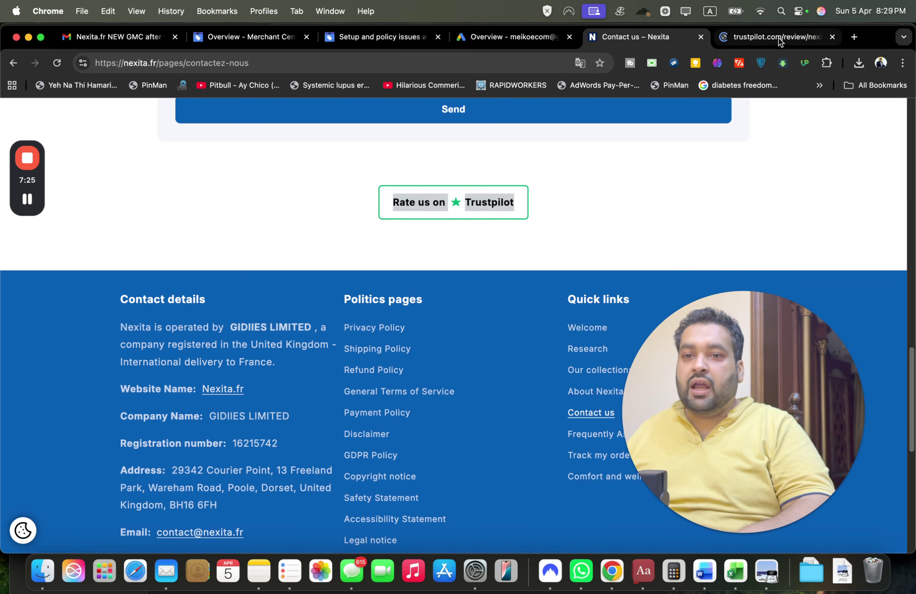
{"action": "left_click", "coordinate": [778, 39]}
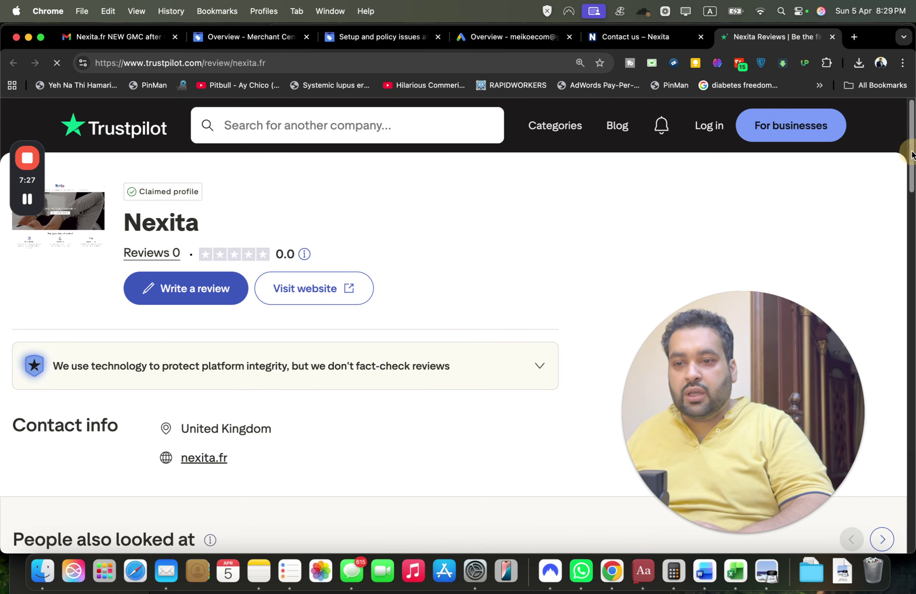
{"action": "left_click_drag", "start_coordinate": [911, 154], "coordinate": [901, 341]}
{"action": "left_click", "coordinate": [832, 38]}
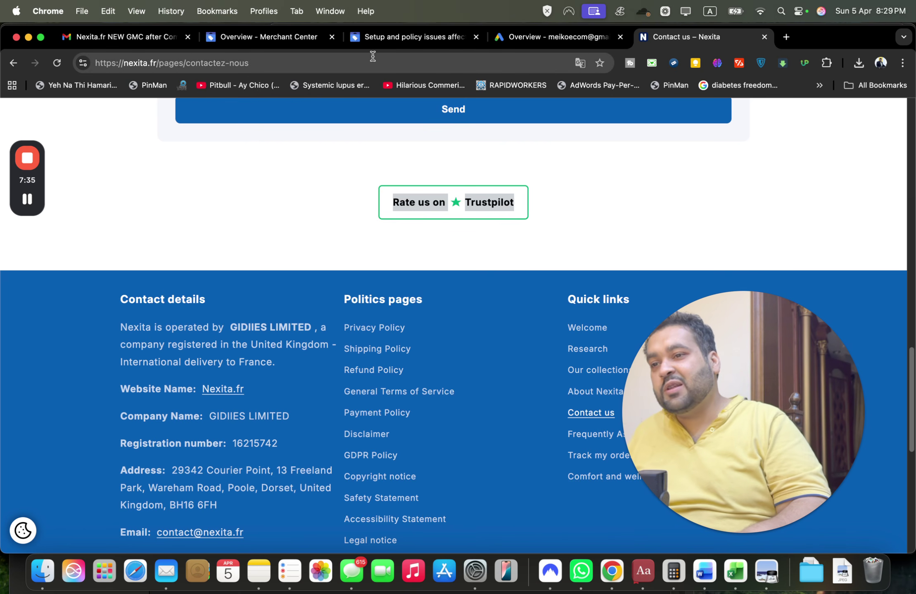
- Switch to Finder and open nexita.docx from the Nexita GMC new folder
{"action": "left_click", "coordinate": [43, 571]}
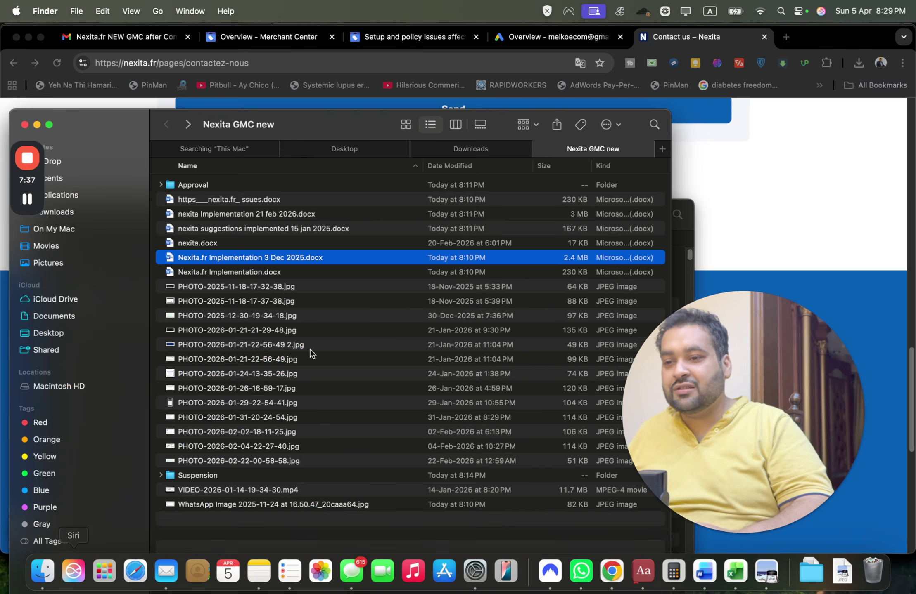
{"action": "left_click", "coordinate": [434, 245]}
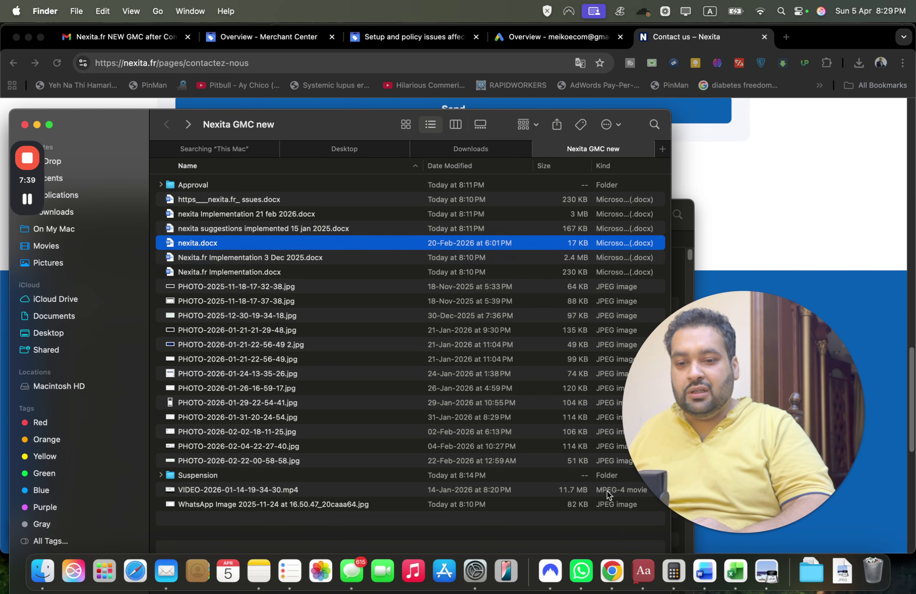
{"action": "double_click", "coordinate": [518, 244]}
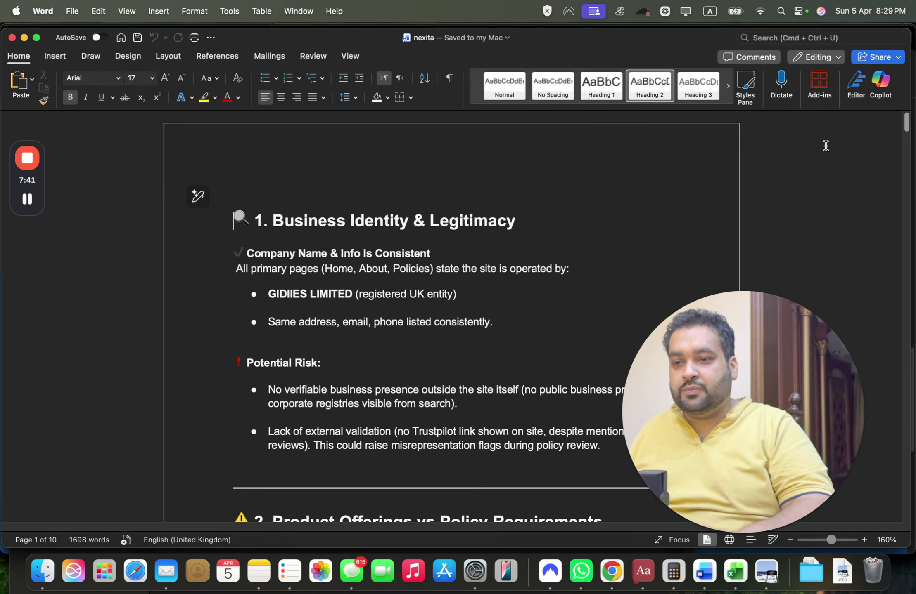
- Review nexita.docx from business identity through the consistency check, business location and pricing issues to the cookie consent section at its end
{"action": "left_click_drag", "start_coordinate": [907, 119], "coordinate": [910, 188]}
{"action": "scroll", "coordinate": [911, 197], "scroll_direction": "up", "scroll_amount": 3}
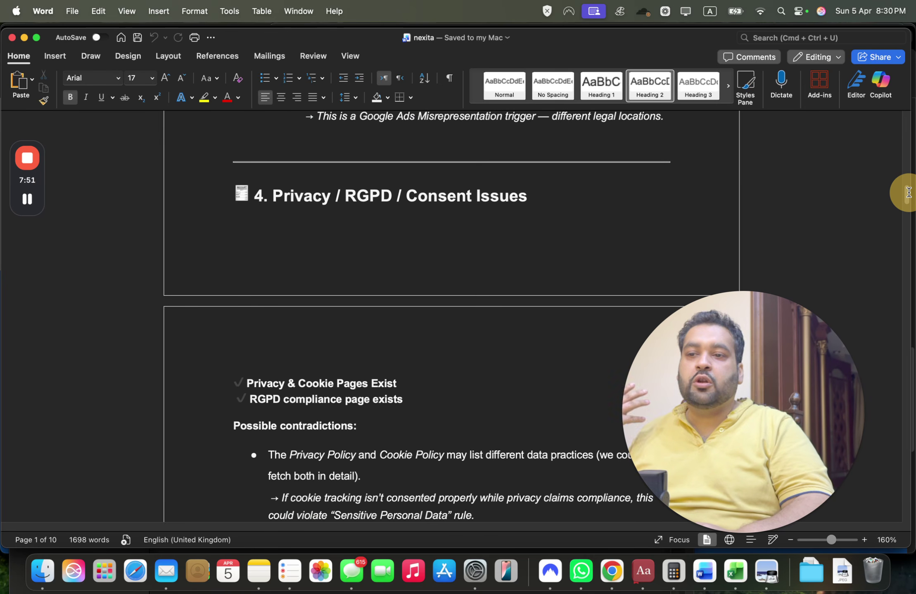
{"action": "scroll", "coordinate": [908, 193], "scroll_direction": "down", "scroll_amount": 10}
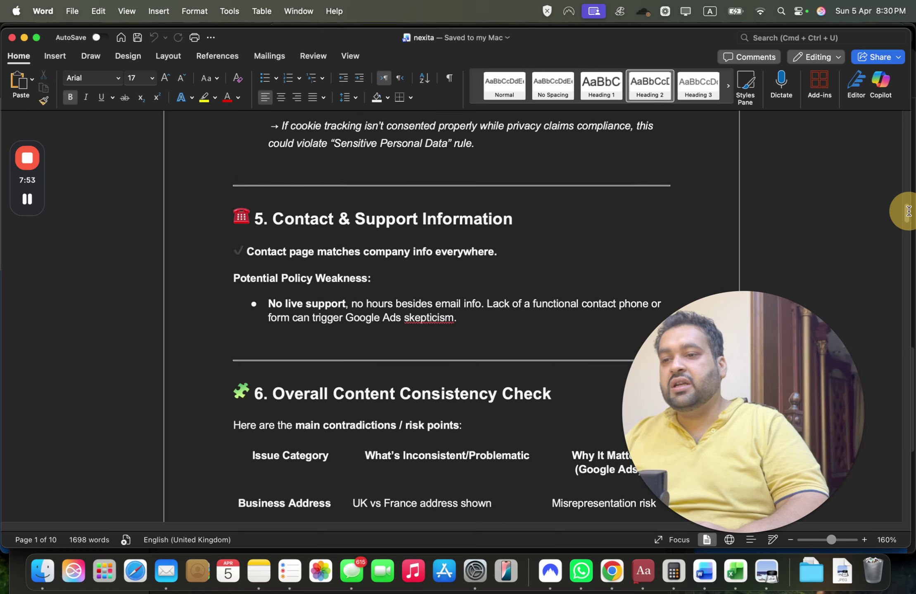
{"action": "scroll", "coordinate": [908, 211], "scroll_direction": "down", "scroll_amount": 20}
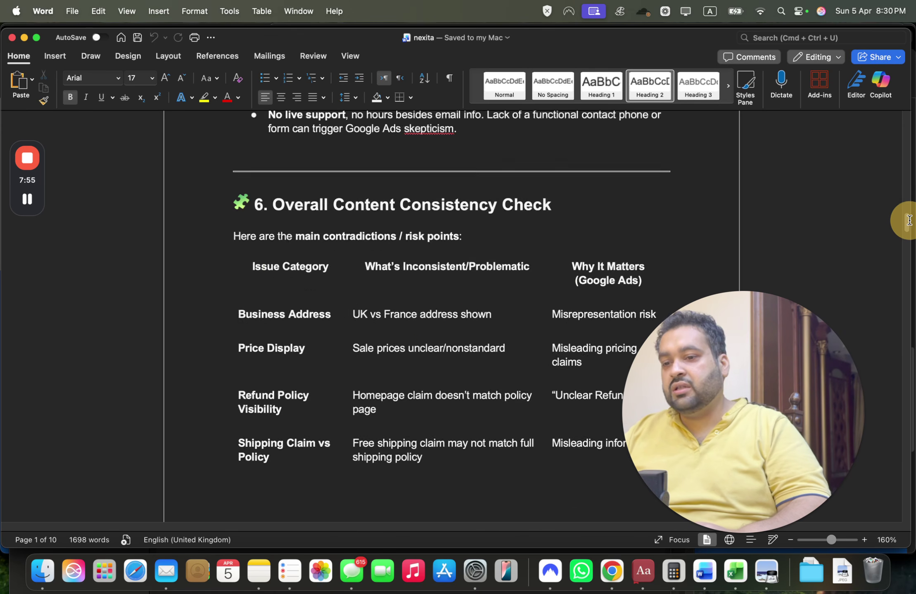
{"action": "scroll", "coordinate": [911, 276], "scroll_direction": "down", "scroll_amount": 6}
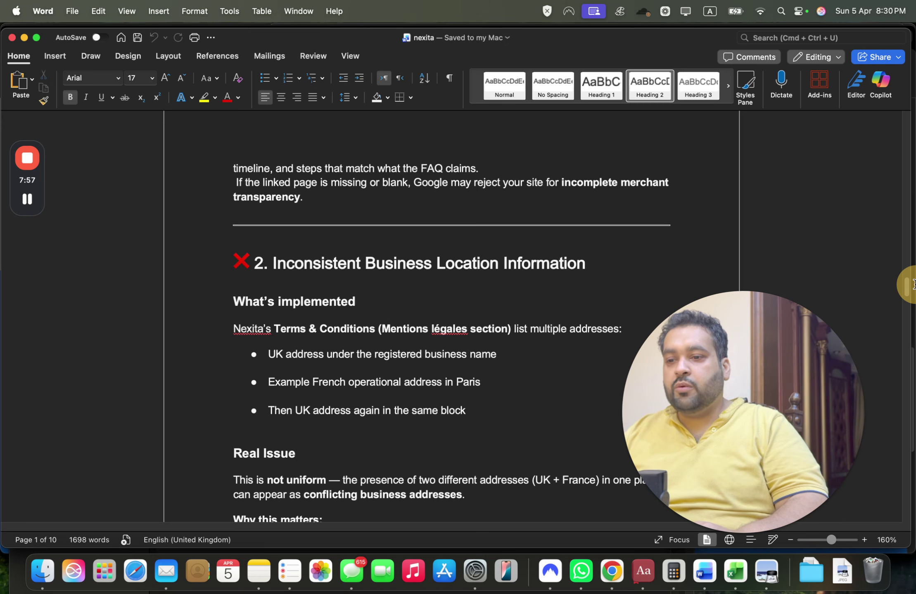
{"action": "scroll", "coordinate": [912, 288], "scroll_direction": "down", "scroll_amount": 1}
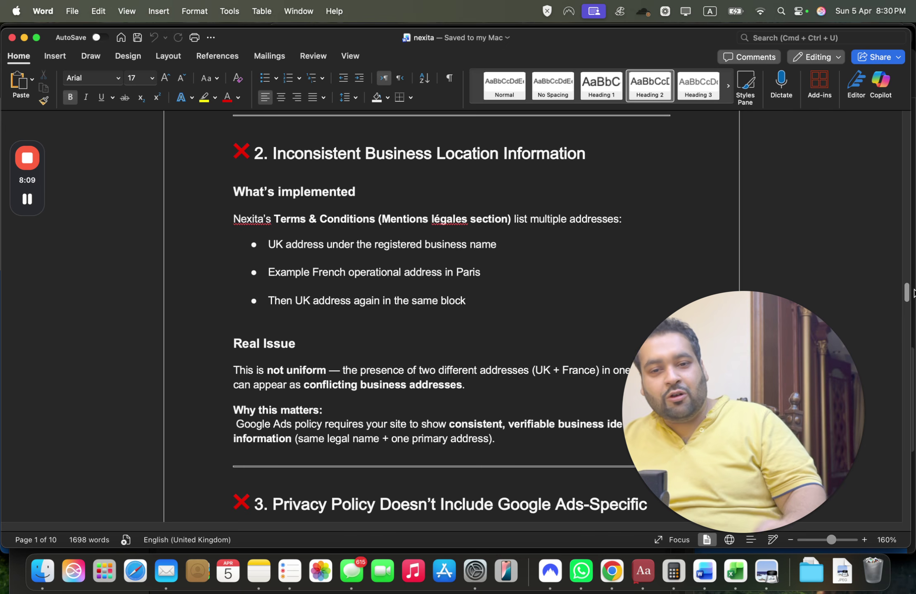
{"action": "left_click_drag", "start_coordinate": [909, 290], "coordinate": [907, 350]}
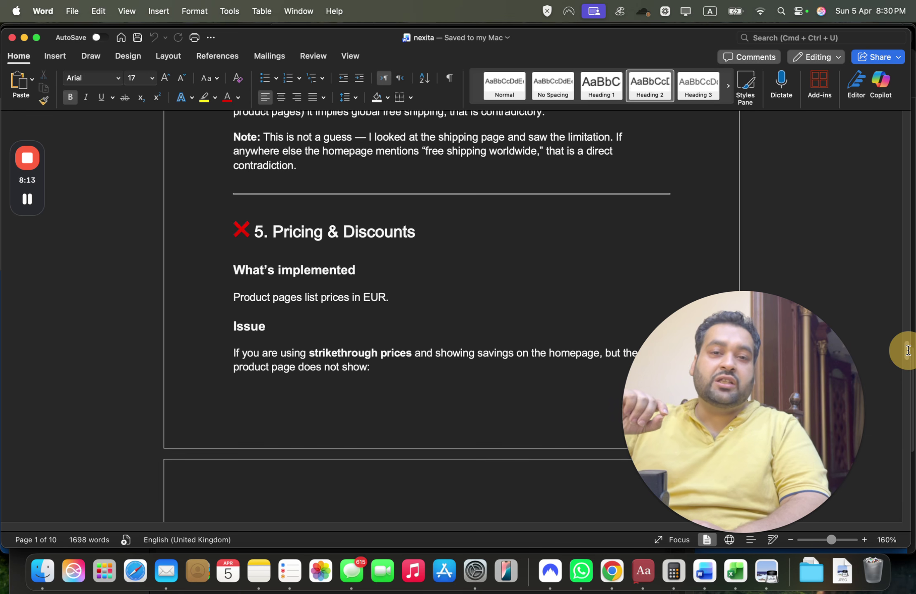
{"action": "left_click_drag", "start_coordinate": [908, 350], "coordinate": [906, 514]}
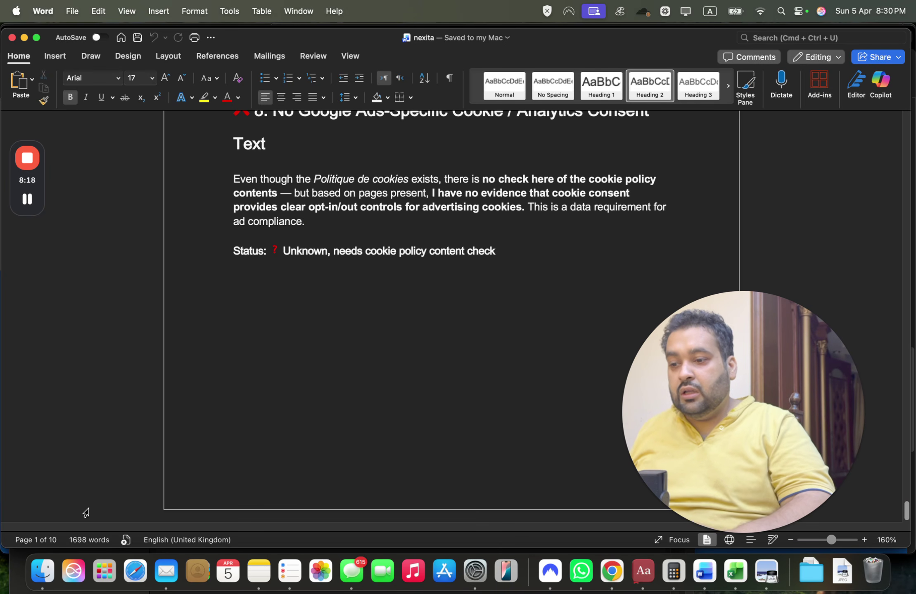
- Open nexita suggestions implemented 15 jan 2025.docx from the Nexita GMC new folder, review it to the end and return to the folder
{"action": "left_click", "coordinate": [43, 571]}
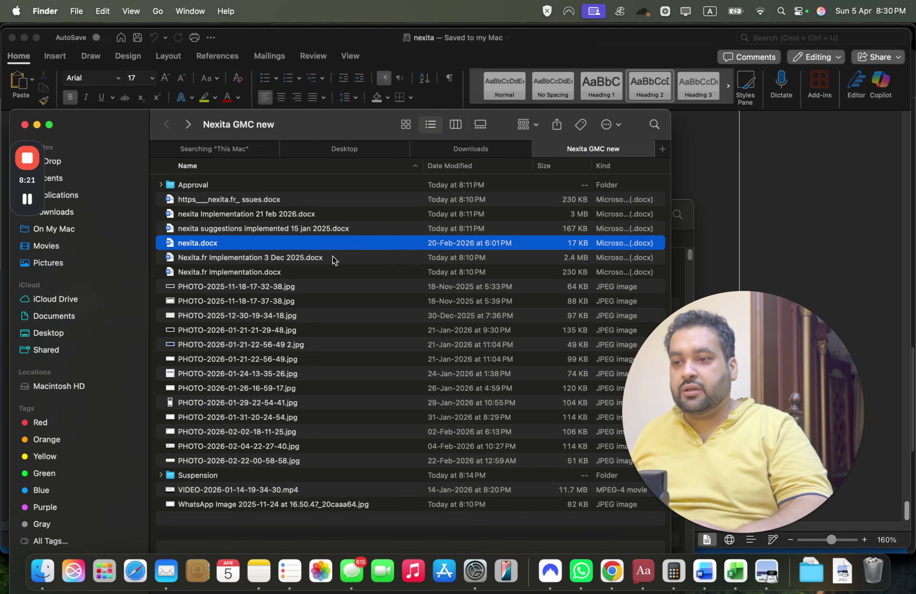
{"action": "double_click", "coordinate": [322, 228]}
{"action": "left_click_drag", "start_coordinate": [908, 125], "coordinate": [891, 421]}
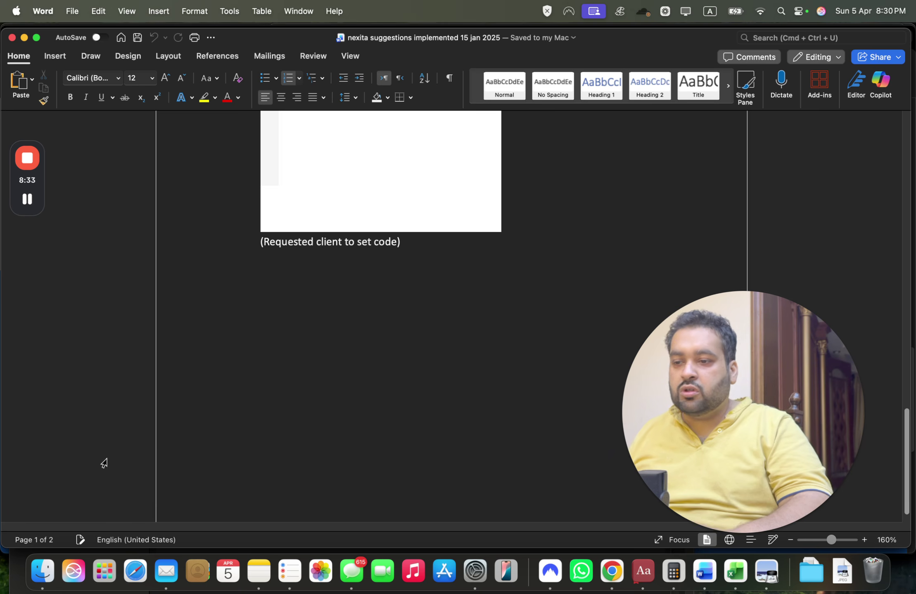
{"action": "left_click", "coordinate": [43, 570]}
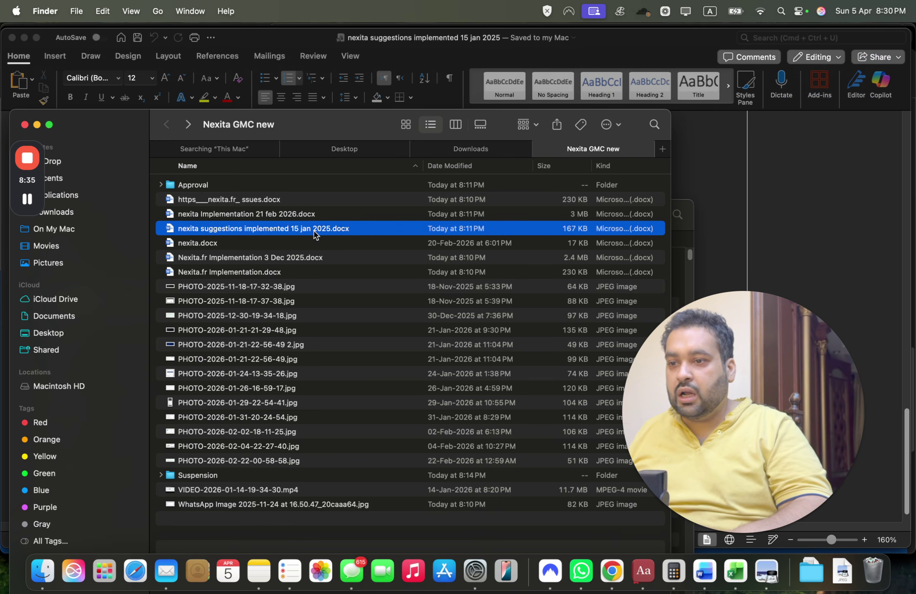
- Open nexita Implementation 21 feb 2026.docx from the Nexita GMC new folder and review it to the end
{"action": "double_click", "coordinate": [296, 213]}
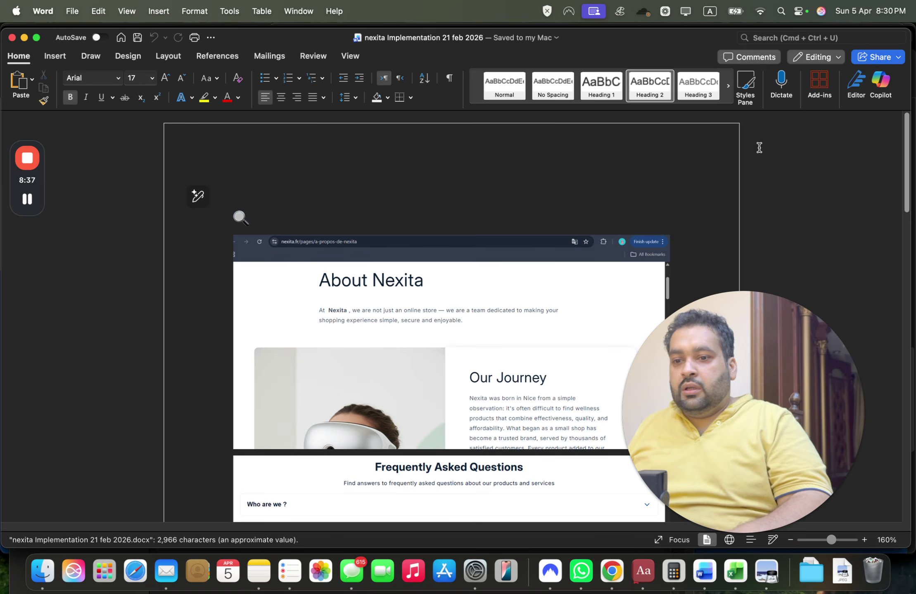
{"action": "left_click_drag", "start_coordinate": [906, 118], "coordinate": [904, 128]}
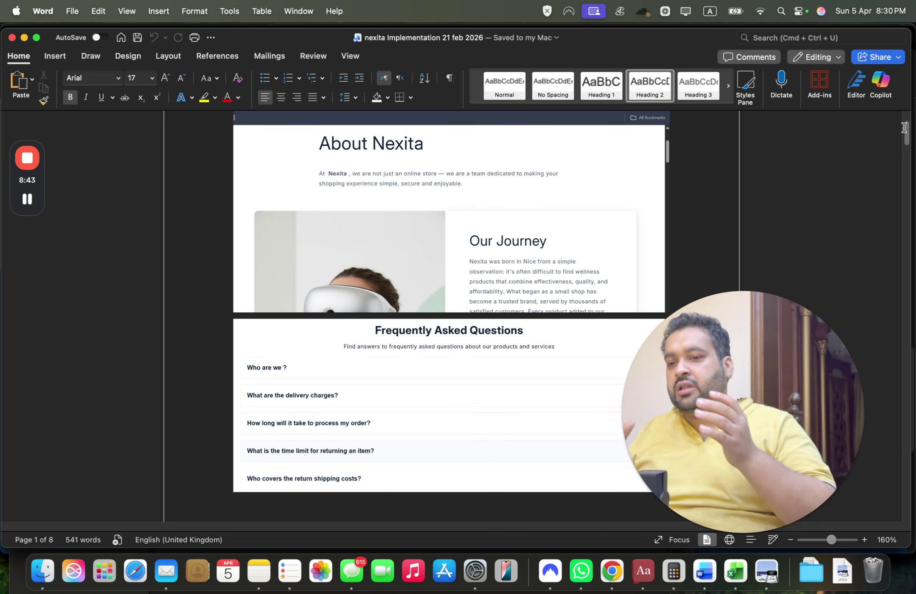
{"action": "left_click_drag", "start_coordinate": [905, 135], "coordinate": [911, 517]}
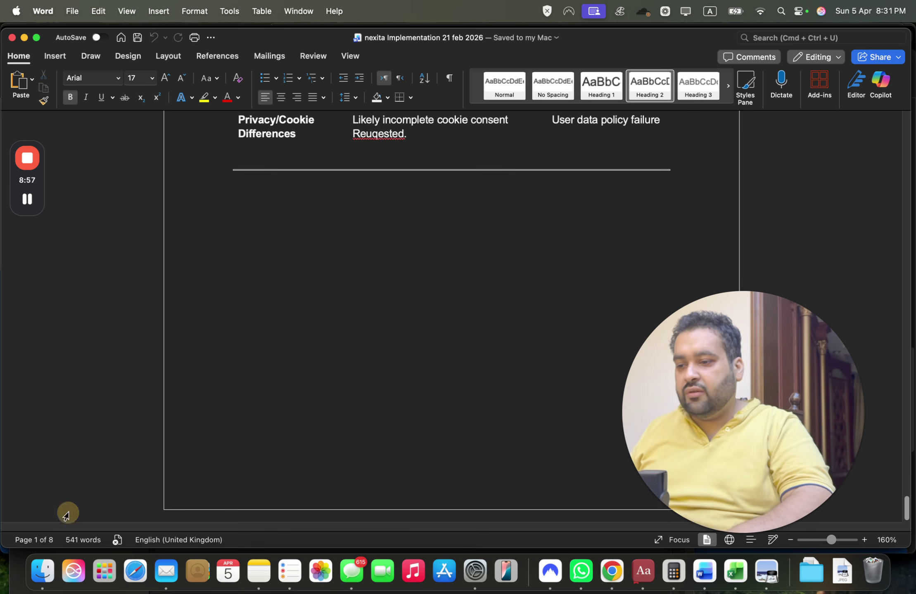
- Open https___nexita.fr_ ssues.docx from the Nexita GMC new folder, review it to the end and return to the folder
{"action": "left_click", "coordinate": [42, 571]}
{"action": "double_click", "coordinate": [217, 199]}
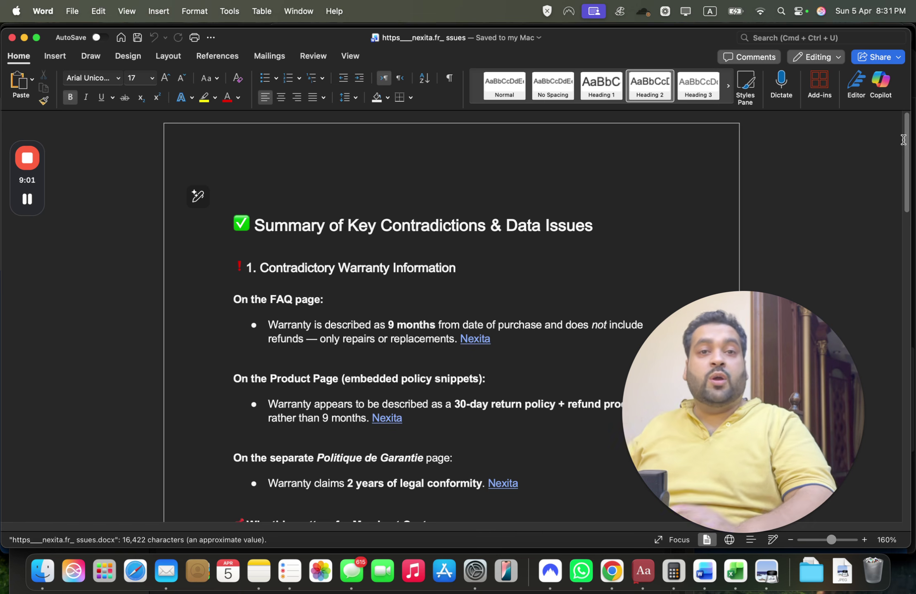
{"action": "left_click_drag", "start_coordinate": [903, 125], "coordinate": [909, 512]}
{"action": "left_click", "coordinate": [43, 571]}
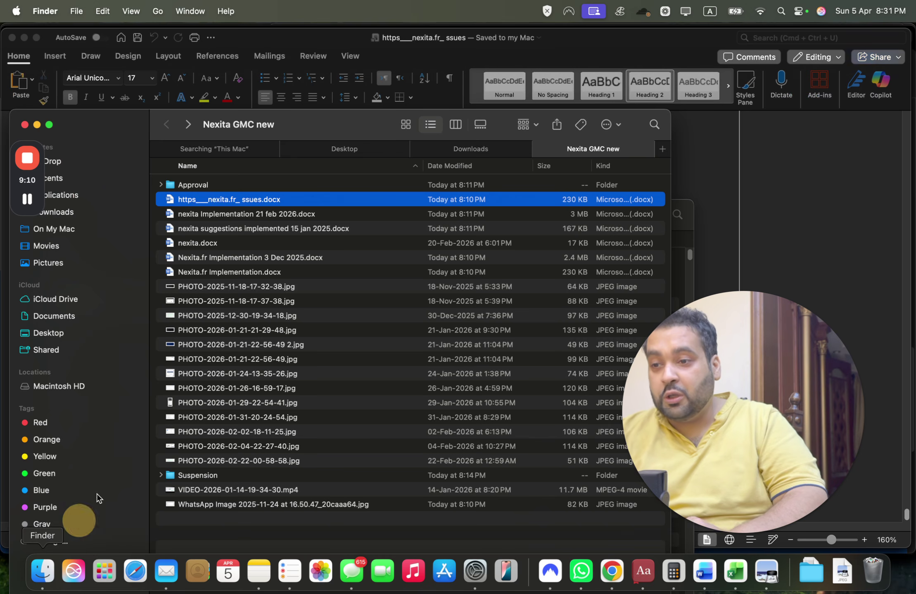
- View the two 18 November 2025 photos showing the search field source code and the mobile PageSpeed report, and close them
{"action": "double_click", "coordinate": [305, 289]}
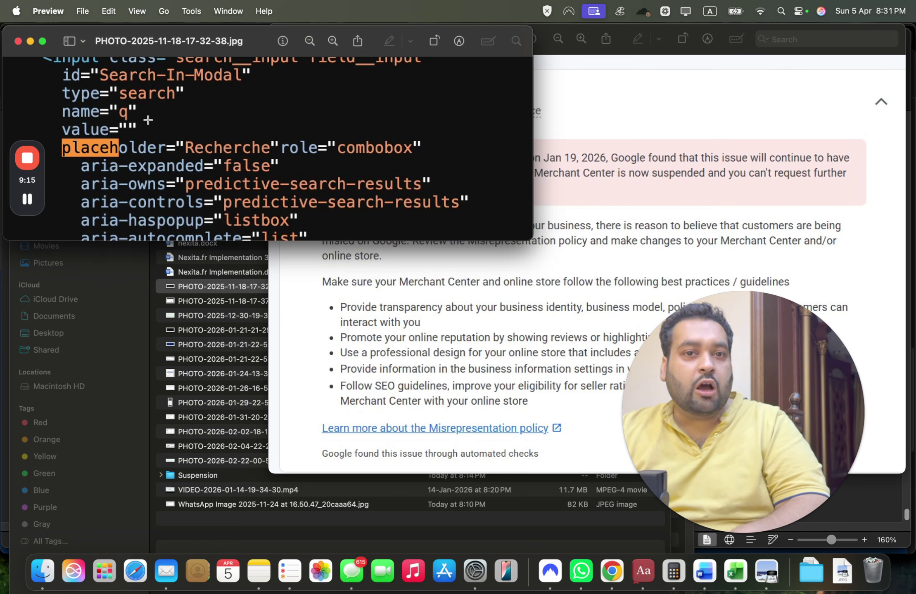
{"action": "double_click", "coordinate": [194, 301]}
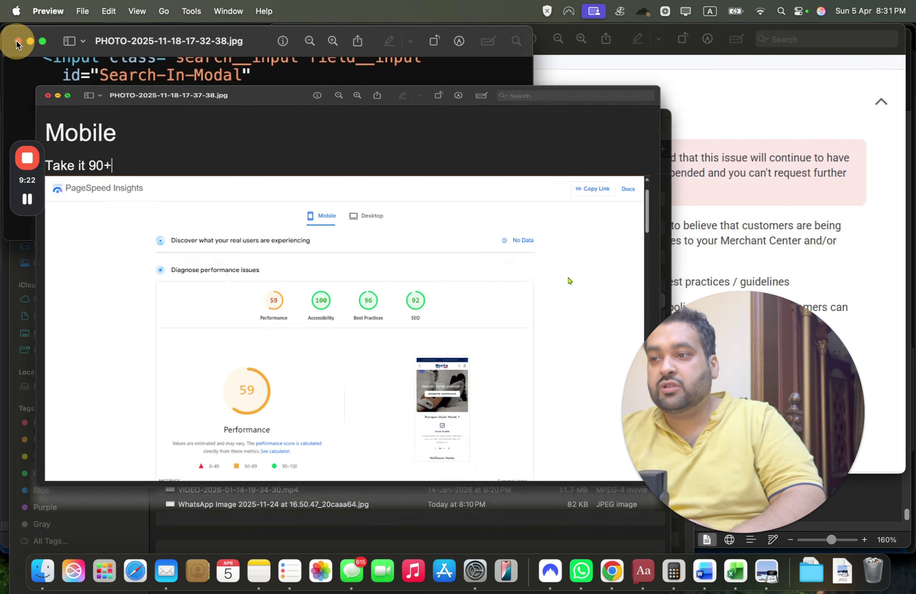
{"action": "left_click", "coordinate": [18, 41]}
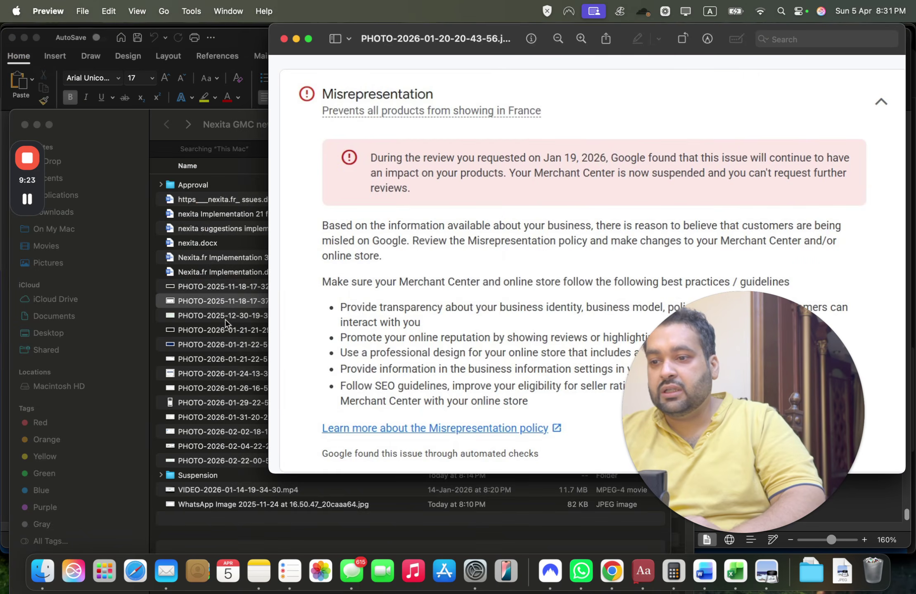
{"action": "double_click", "coordinate": [216, 317]}
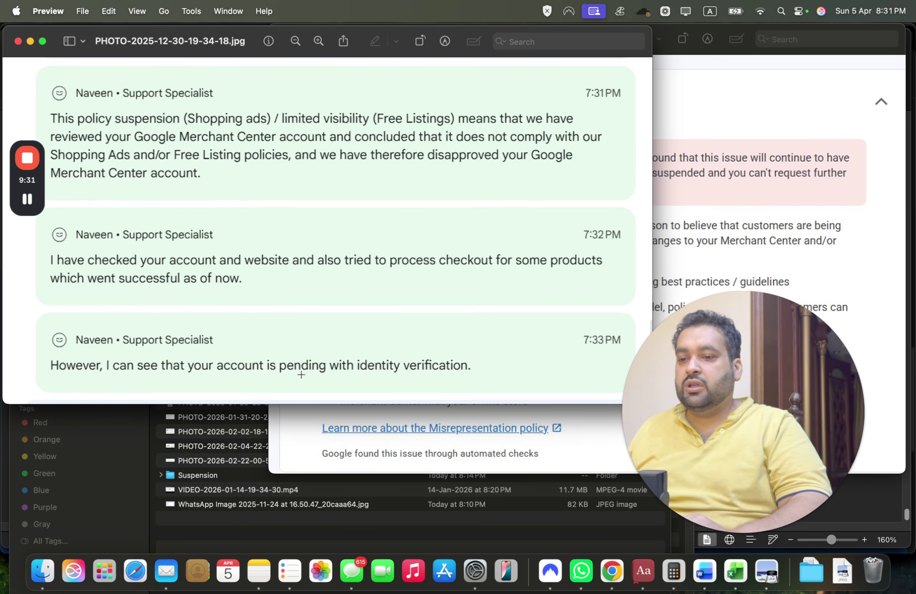
{"action": "left_click", "coordinate": [18, 41]}
{"action": "double_click", "coordinate": [202, 331]}
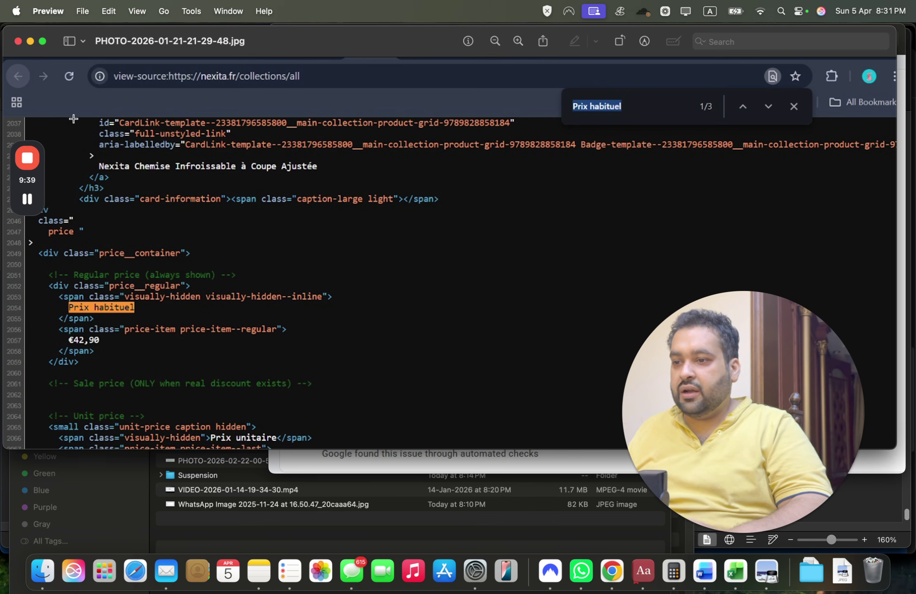
{"action": "left_click", "coordinate": [18, 42]}
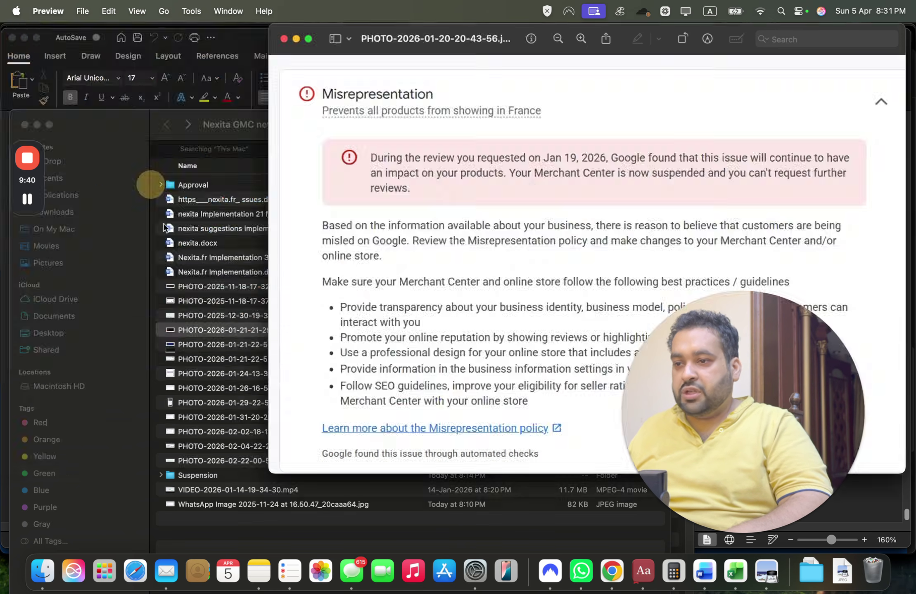
{"action": "double_click", "coordinate": [187, 345]}
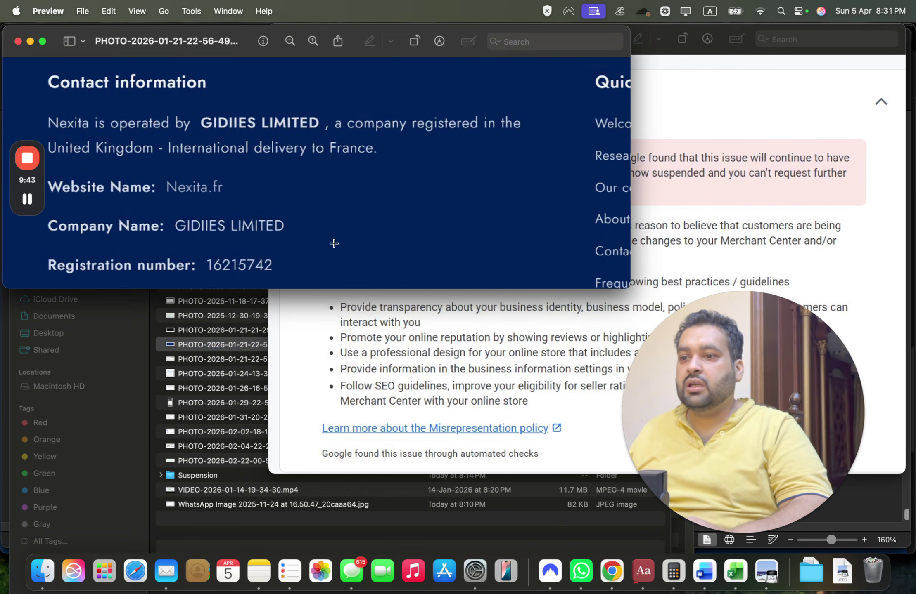
{"action": "double_click", "coordinate": [207, 364]}
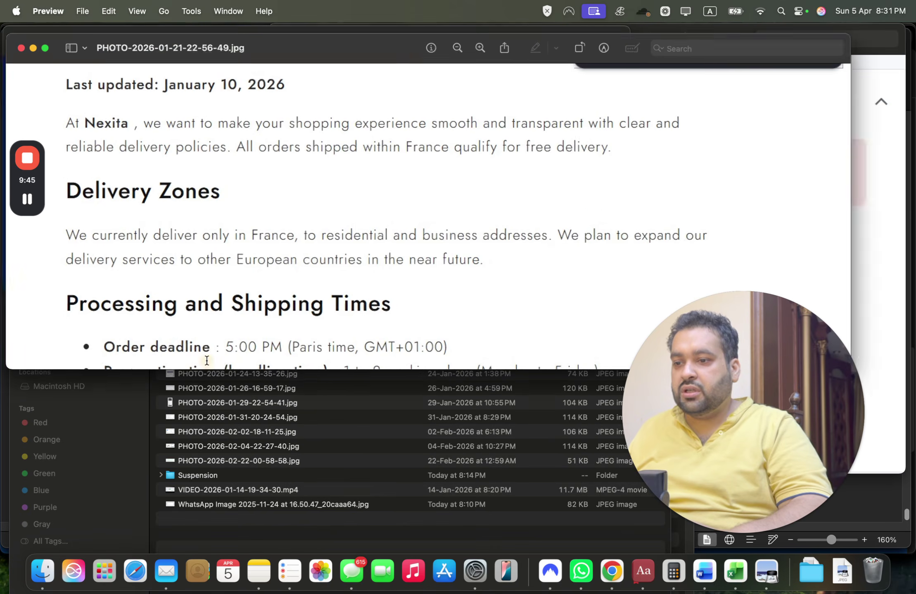
{"action": "left_click", "coordinate": [211, 388]}
{"action": "double_click", "coordinate": [210, 374]}
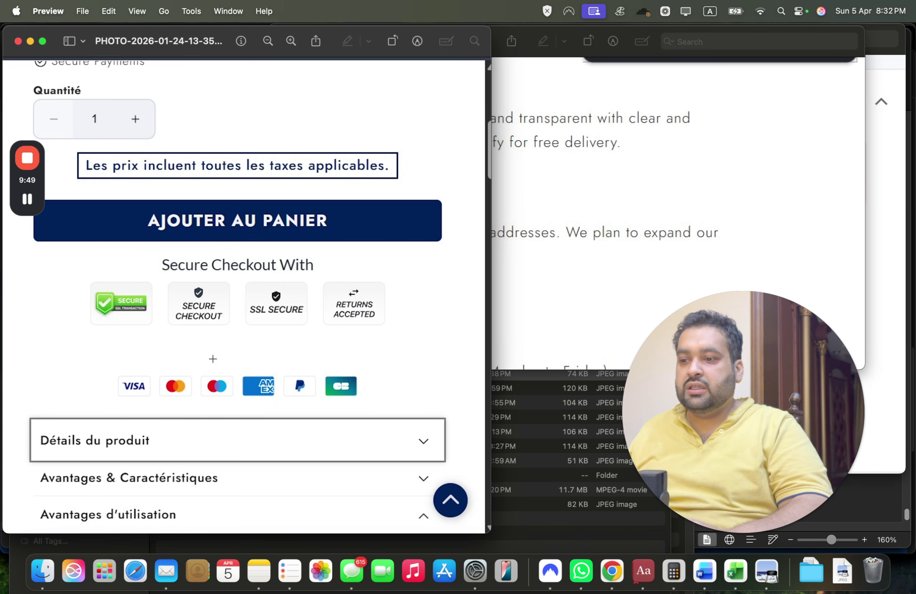
{"action": "left_click", "coordinate": [19, 41]}
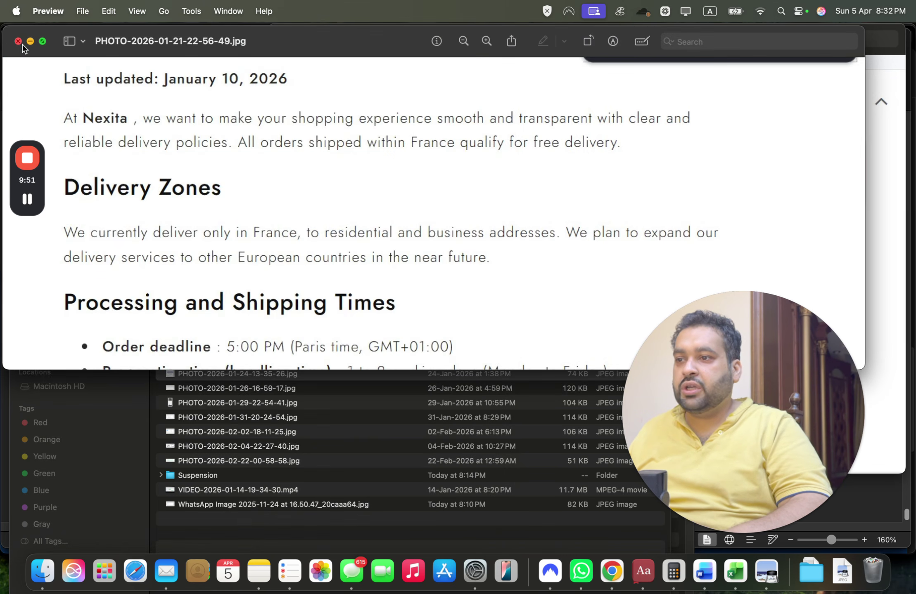
{"action": "left_click", "coordinate": [21, 43]}
{"action": "left_click", "coordinate": [20, 43]}
{"action": "double_click", "coordinate": [191, 388]}
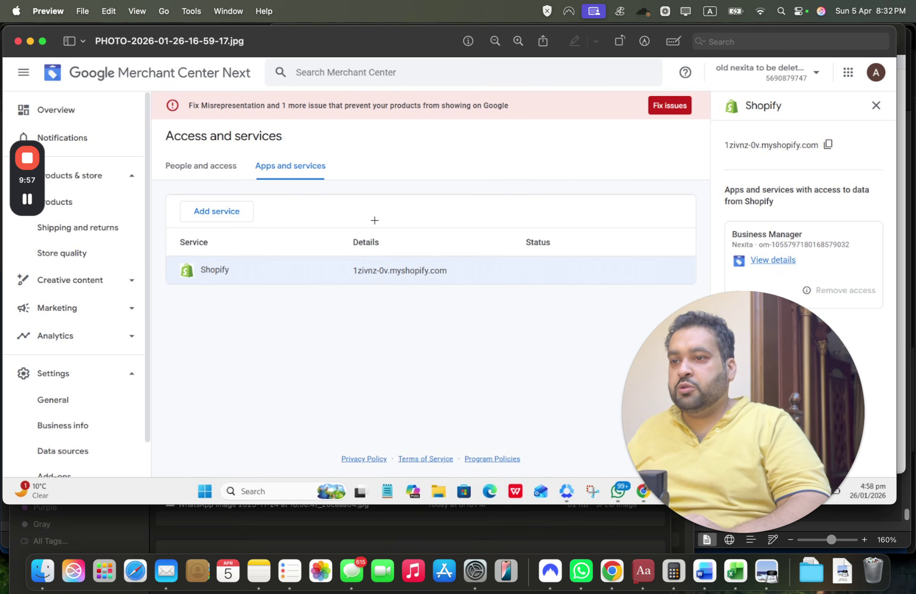
{"action": "left_click", "coordinate": [18, 41]}
{"action": "double_click", "coordinate": [188, 401]}
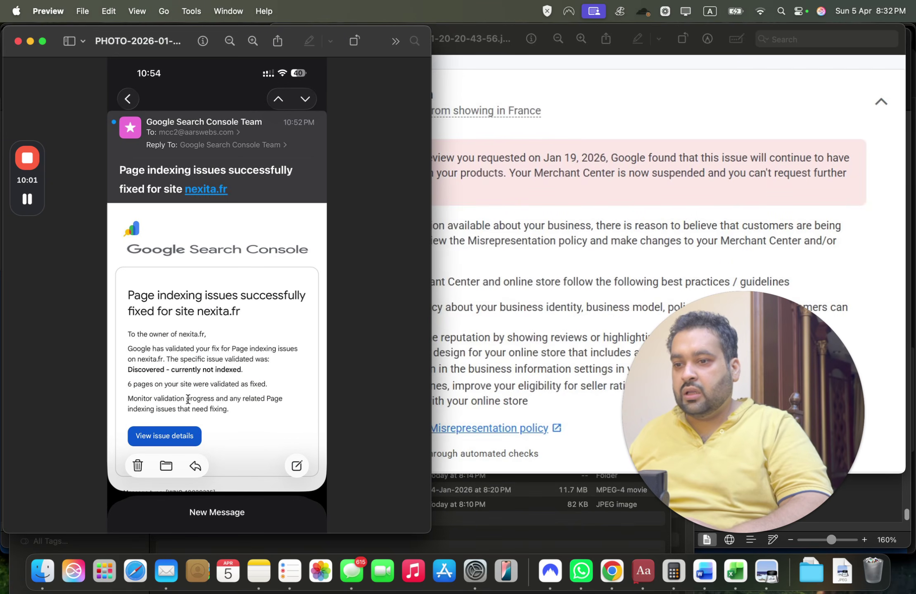
{"action": "left_click", "coordinate": [459, 505]}
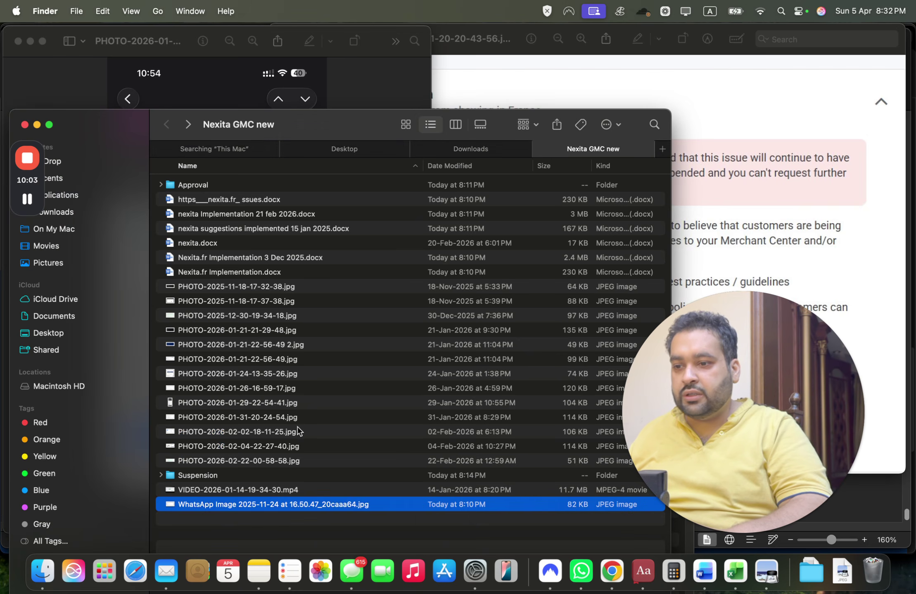
{"action": "left_click", "coordinate": [214, 99]}
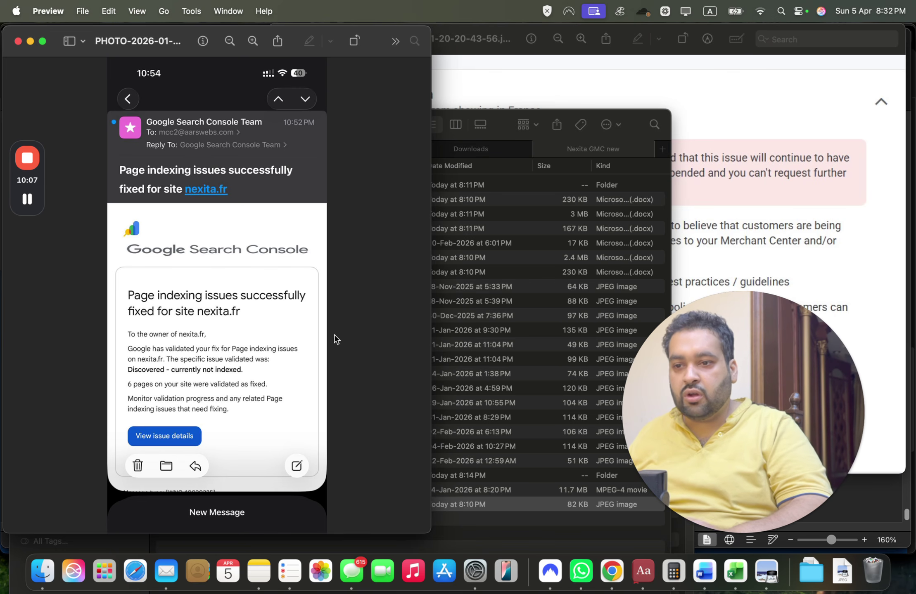
{"action": "left_click", "coordinate": [473, 329]}
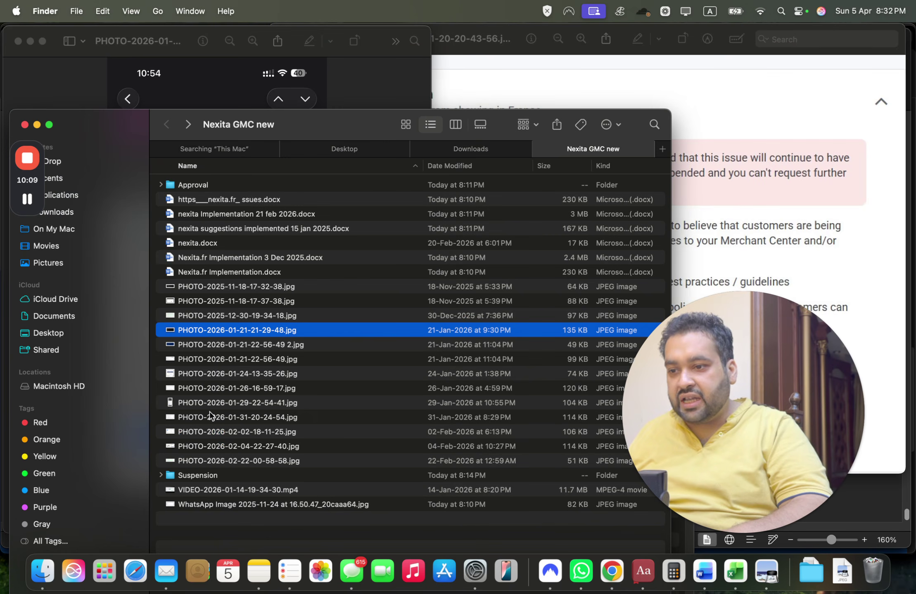
{"action": "double_click", "coordinate": [208, 377]}
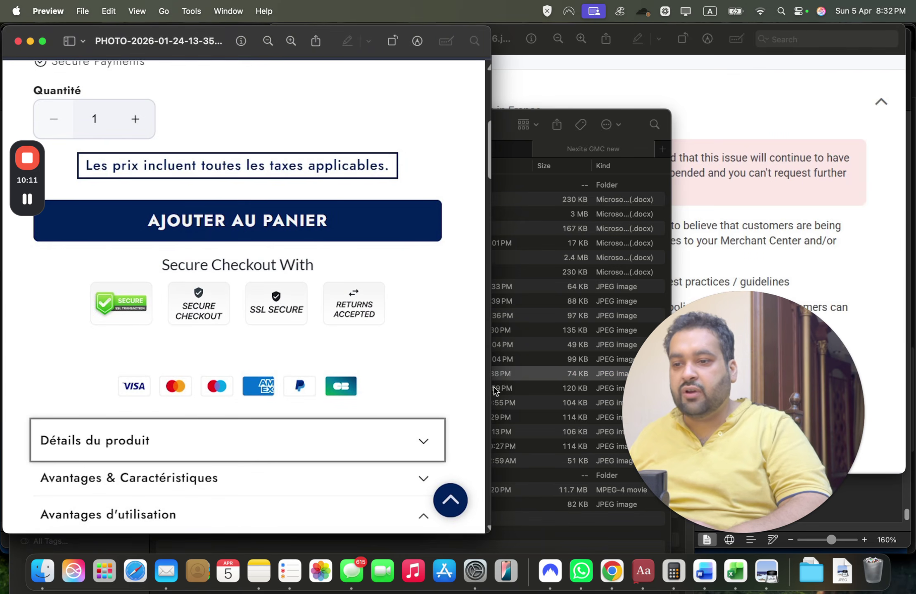
{"action": "double_click", "coordinate": [523, 388]}
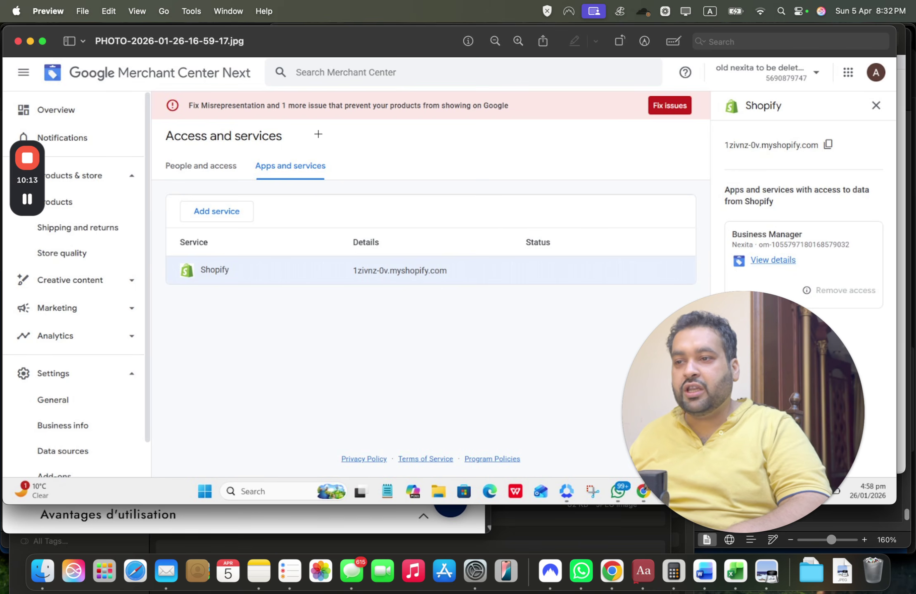
{"action": "left_click", "coordinate": [17, 40]}
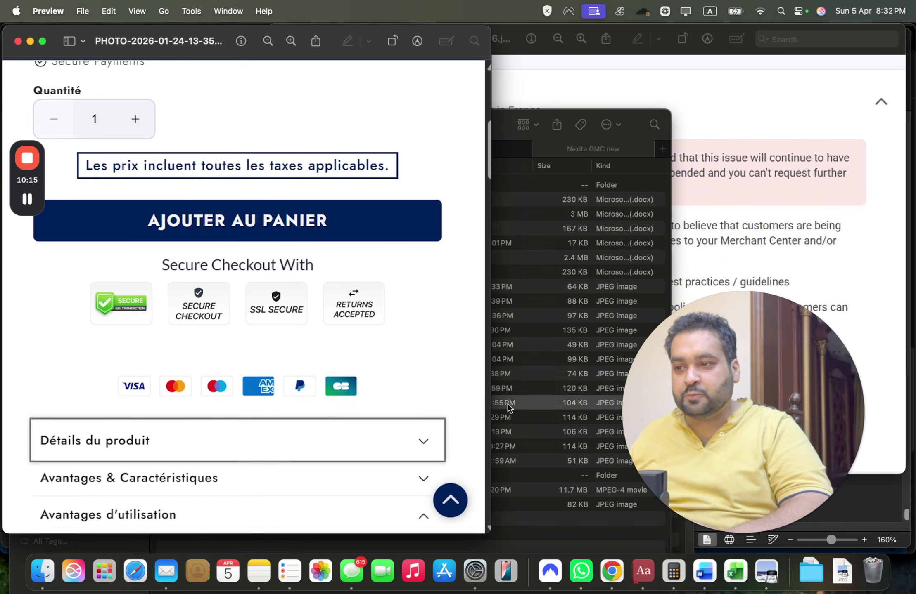
{"action": "double_click", "coordinate": [508, 407]}
{"action": "double_click", "coordinate": [512, 415]}
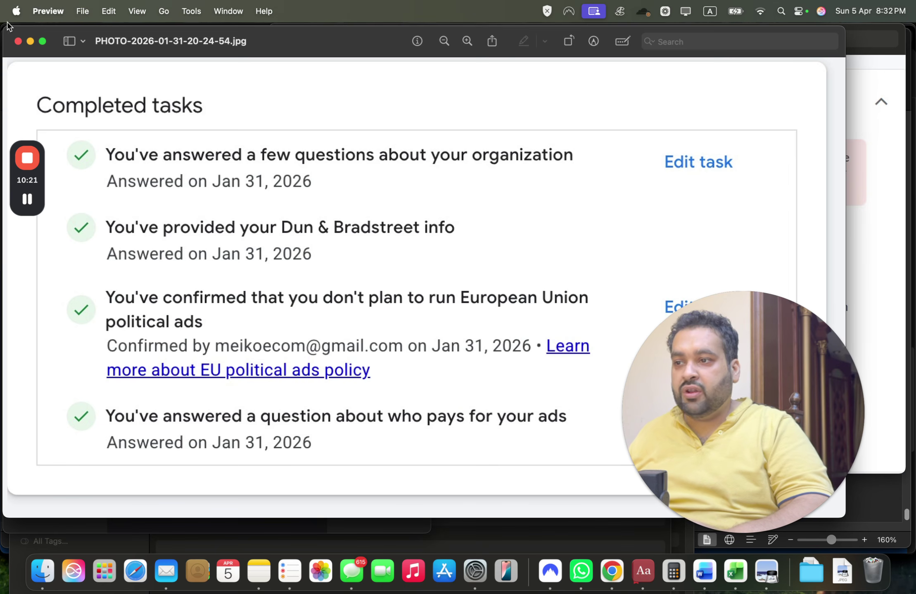
{"action": "left_click", "coordinate": [16, 42]}
- View the February 2026 photos of the ad campaigns overview, the neck massager product page and the support specialist chat
{"action": "double_click", "coordinate": [510, 436]}
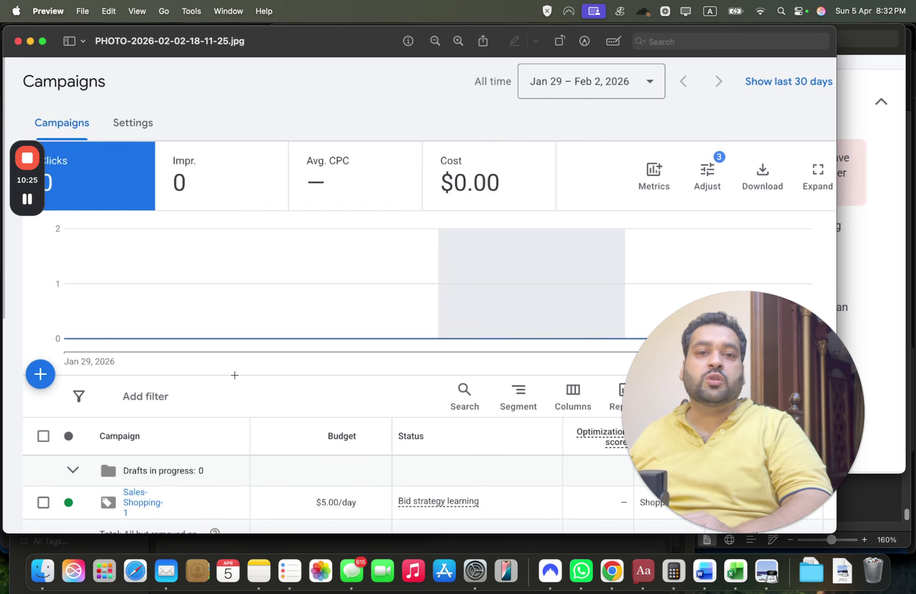
{"action": "left_click", "coordinate": [18, 41]}
{"action": "double_click", "coordinate": [518, 446]}
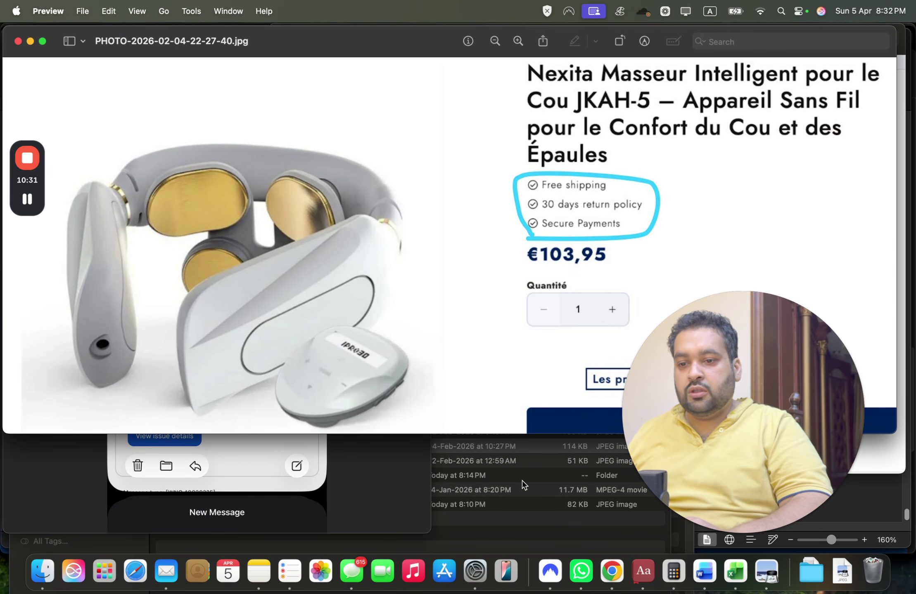
{"action": "double_click", "coordinate": [517, 462]}
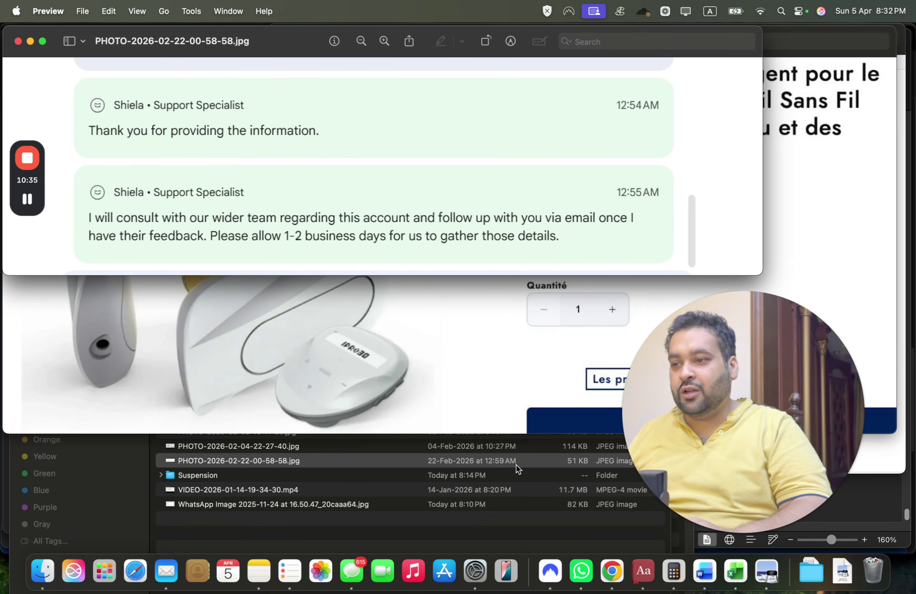
{"action": "left_click", "coordinate": [500, 493]}
{"action": "double_click", "coordinate": [499, 492]}
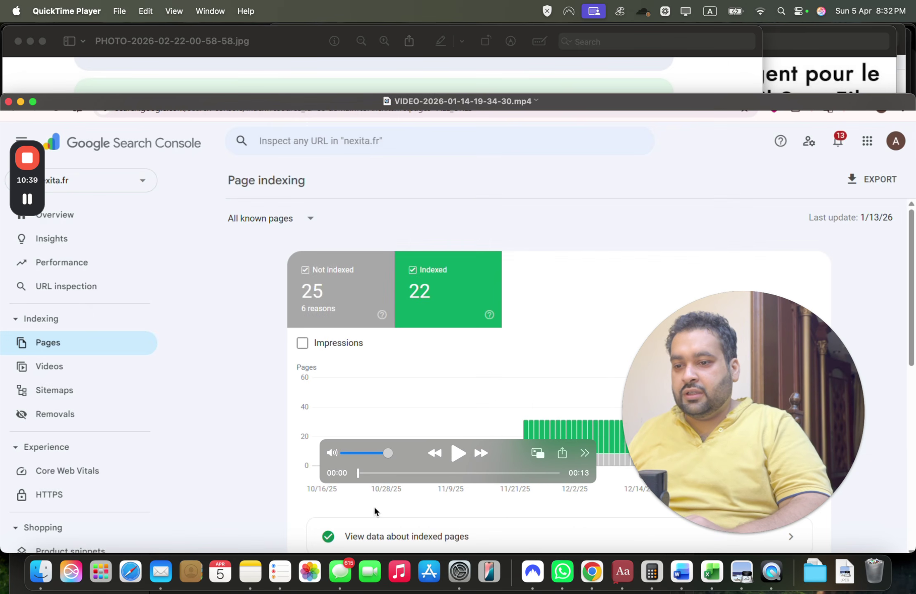
{"action": "left_click_drag", "start_coordinate": [370, 478], "coordinate": [537, 473]}
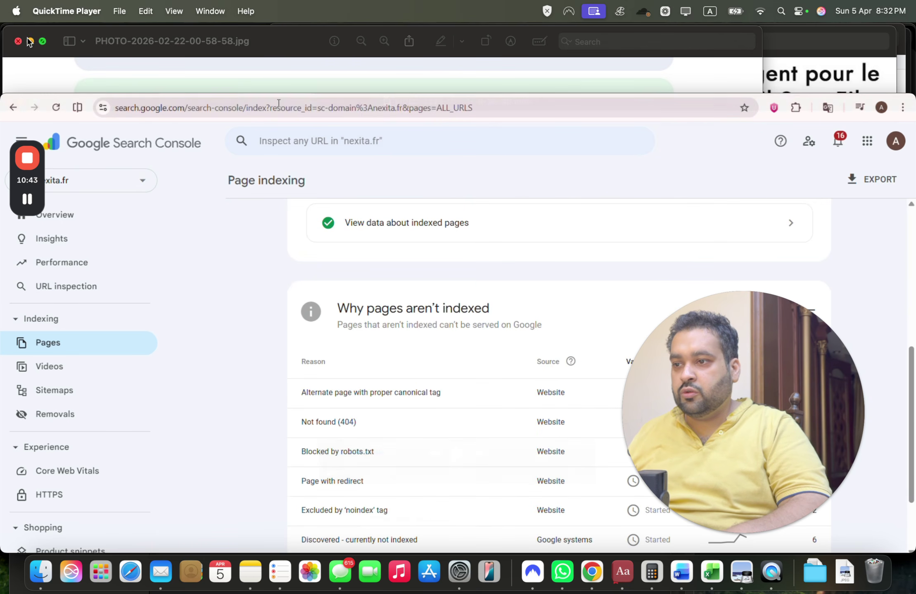
{"action": "left_click", "coordinate": [9, 101]}
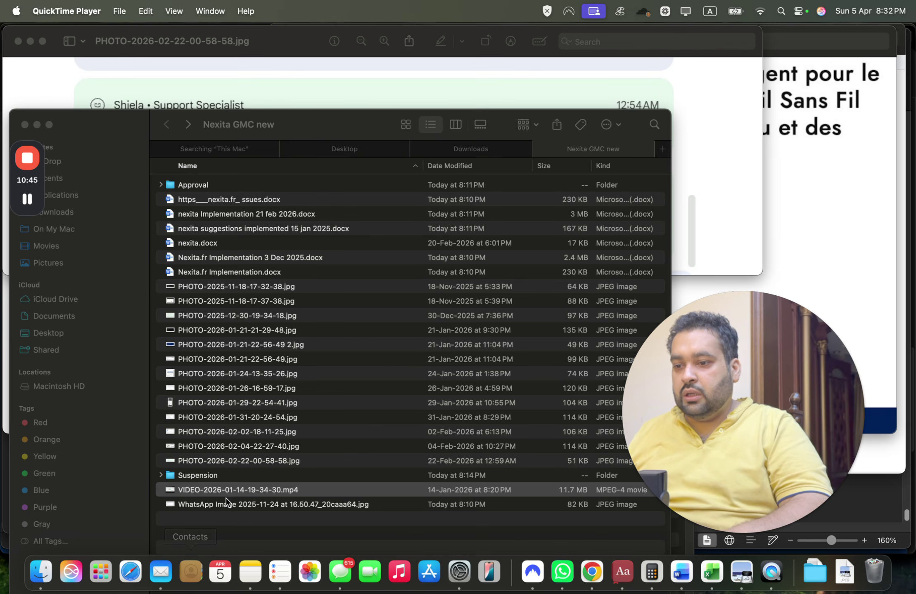
- View the page indexing report in WhatsApp Image 2025-11-24 at 16.50.47_20caaa64.jpg and return to the Nexita GMC new folder
{"action": "double_click", "coordinate": [217, 505]}
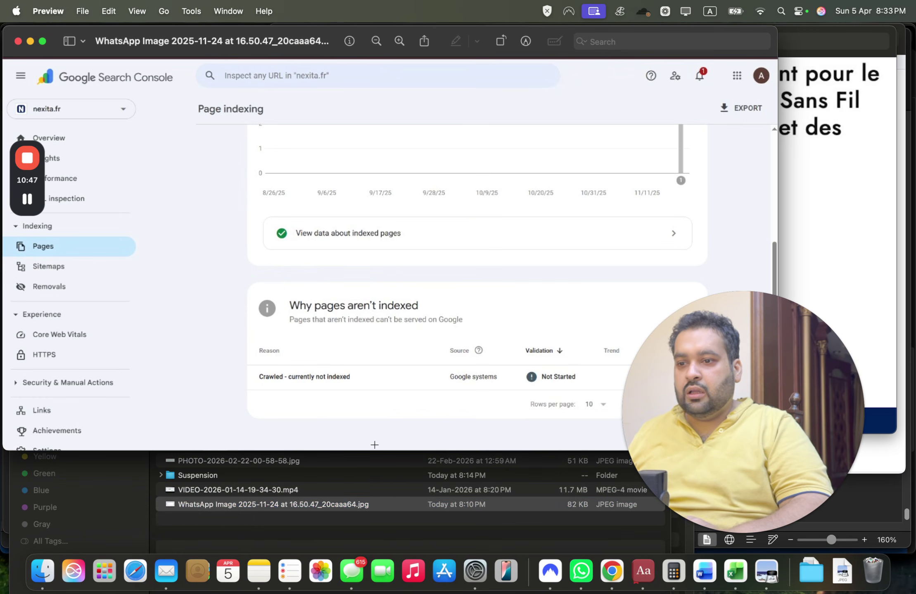
{"action": "left_click_drag", "start_coordinate": [669, 372], "coordinate": [722, 187]}
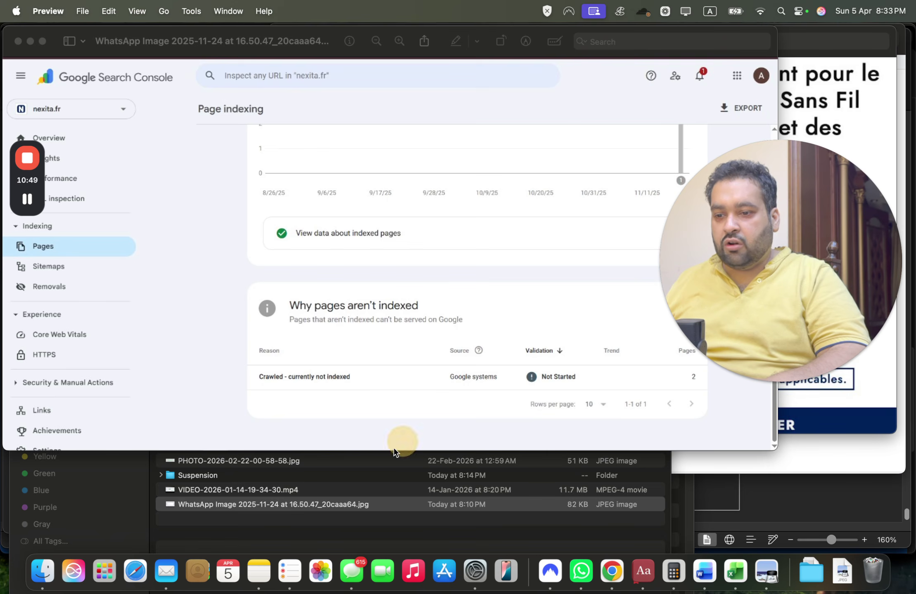
{"action": "left_click", "coordinate": [326, 533]}
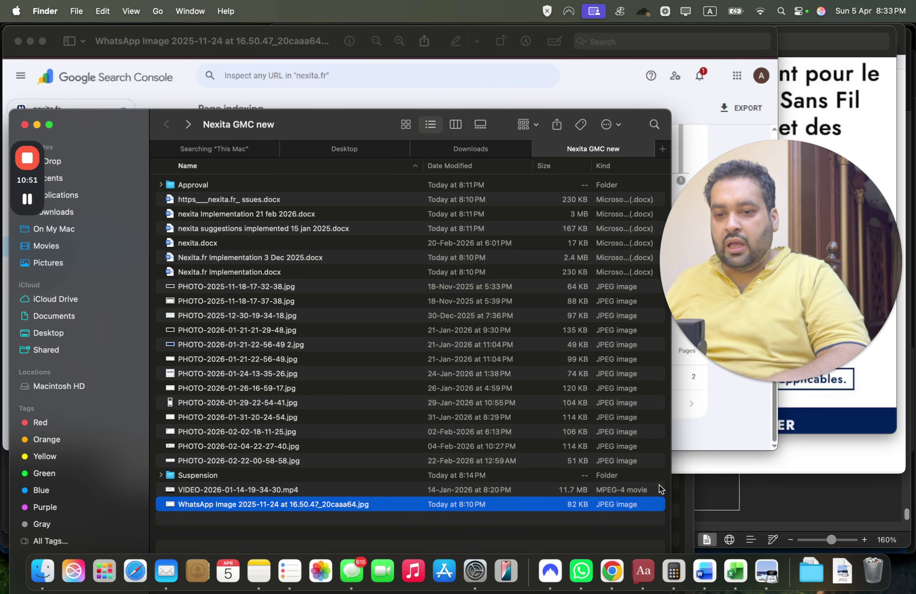
{"action": "double_click", "coordinate": [322, 185]}
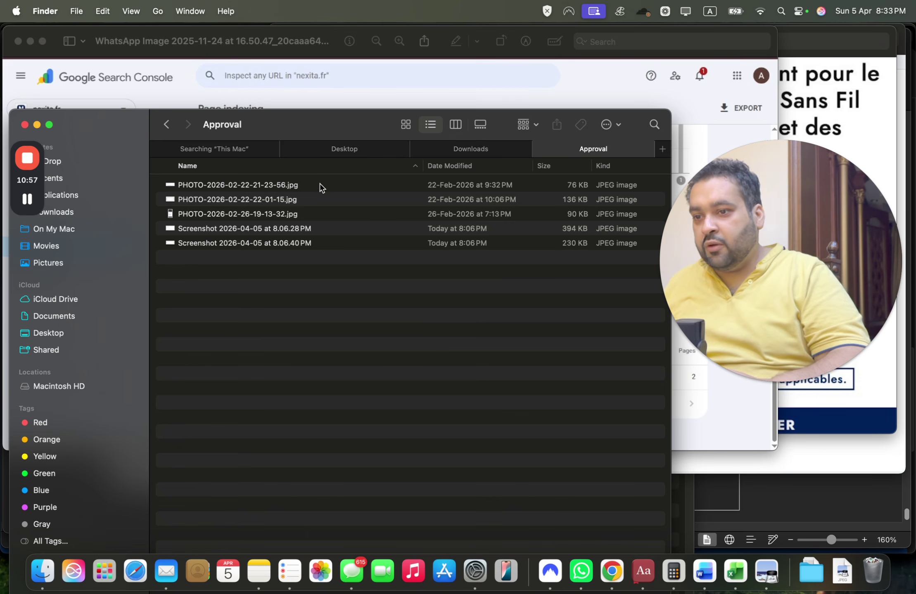
{"action": "double_click", "coordinate": [319, 185]}
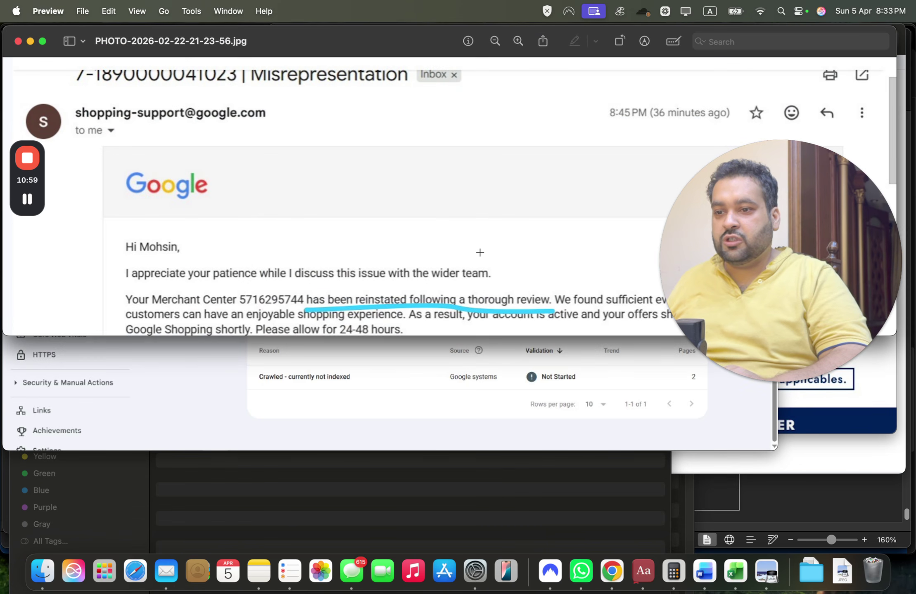
{"action": "left_click_drag", "start_coordinate": [717, 219], "coordinate": [1, 409]}
{"action": "left_click_drag", "start_coordinate": [17, 484], "coordinate": [658, 475]}
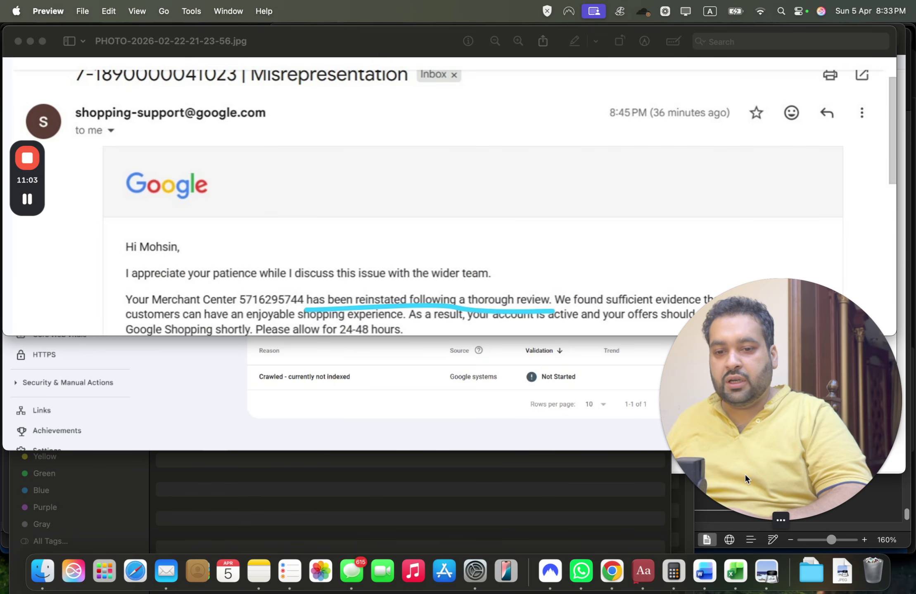
{"action": "left_click", "coordinate": [780, 520]}
{"action": "left_click_drag", "start_coordinate": [772, 458], "coordinate": [898, 71]}
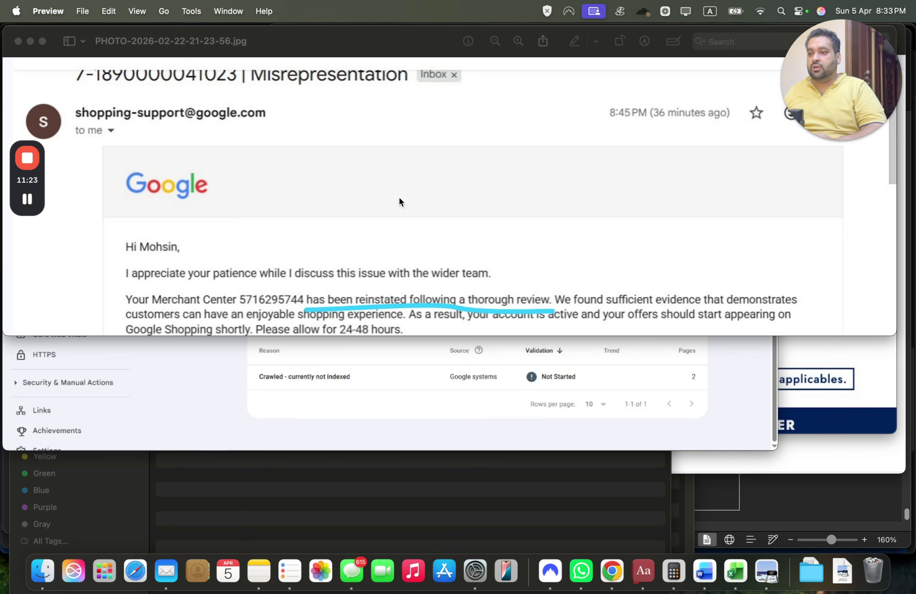
{"action": "left_click", "coordinate": [254, 479]}
{"action": "double_click", "coordinate": [332, 200]}
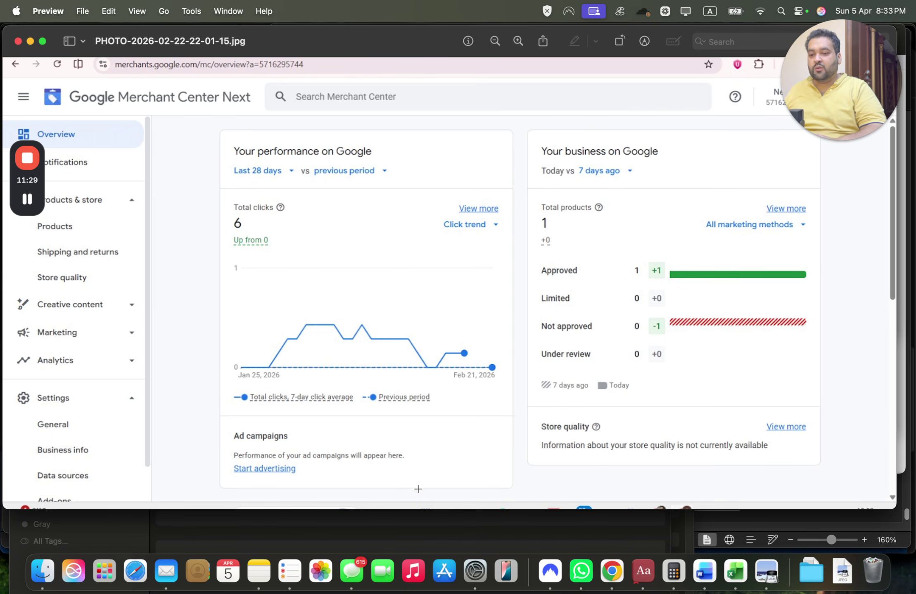
{"action": "left_click", "coordinate": [408, 541]}
{"action": "double_click", "coordinate": [285, 215]}
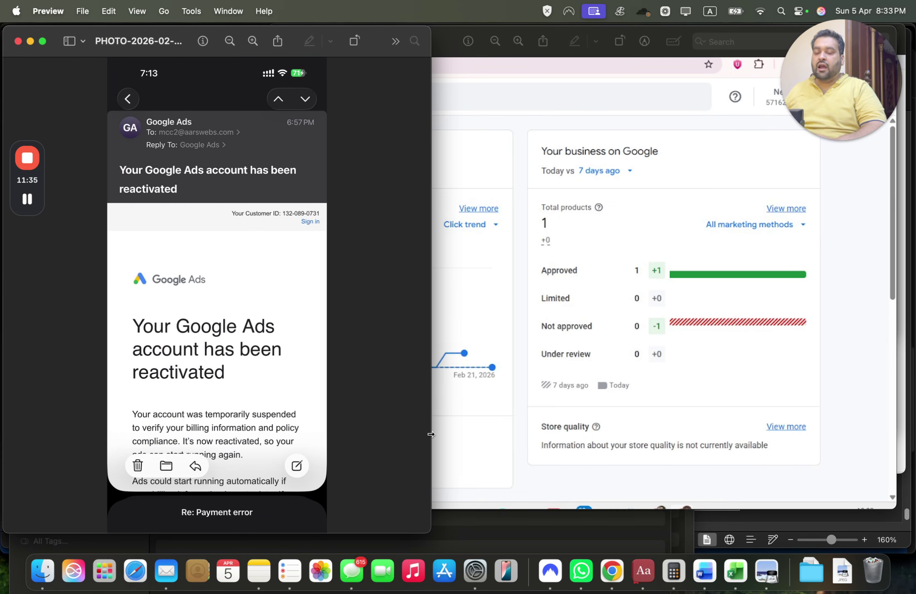
- View the products list in Screenshot 2026-04-05 at 8.06.28 PM and the account overview in Screenshot 2026-04-05 at 8.06.40 PM
{"action": "left_click", "coordinate": [472, 526]}
{"action": "double_click", "coordinate": [244, 229]}
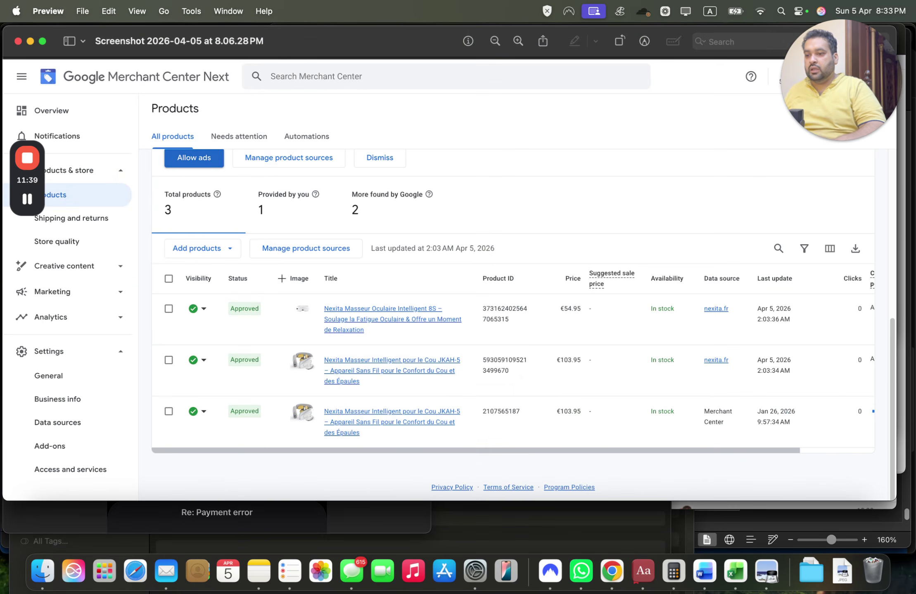
{"action": "left_click", "coordinate": [466, 533]}
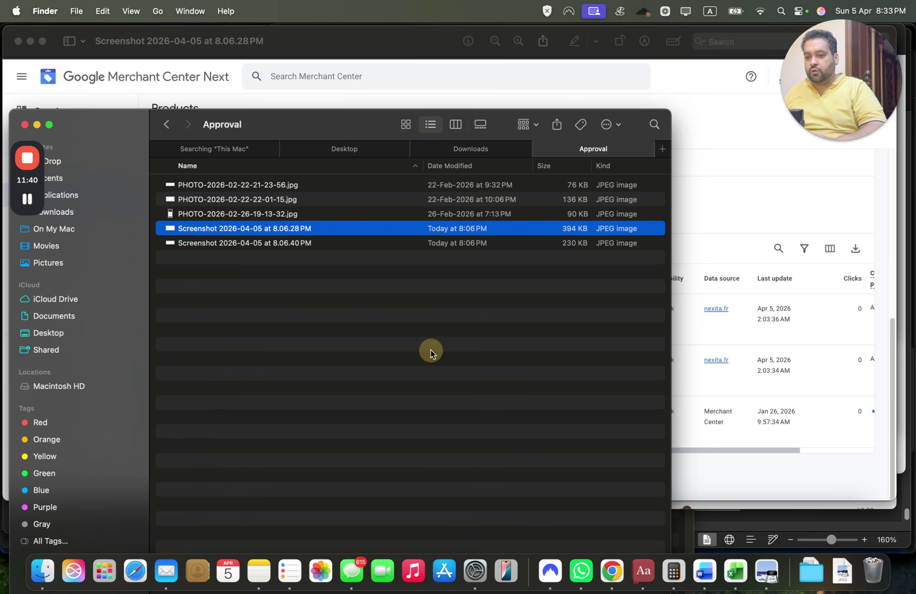
{"action": "double_click", "coordinate": [479, 242]}
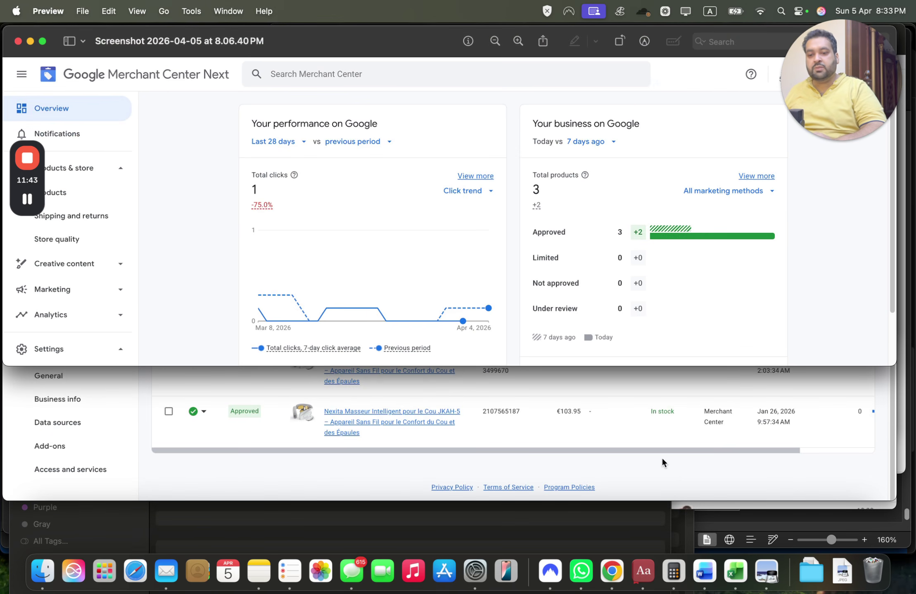
- Switch to Chrome, show the live Merchant Center overview for Nexita.fr without the account list, and reload it
{"action": "left_click", "coordinate": [612, 573]}
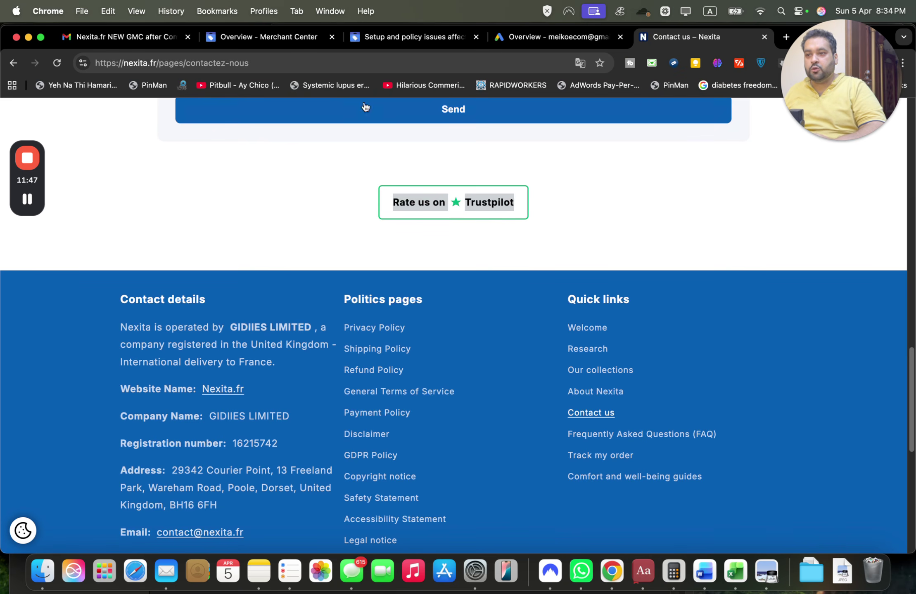
{"action": "left_click", "coordinate": [307, 44]}
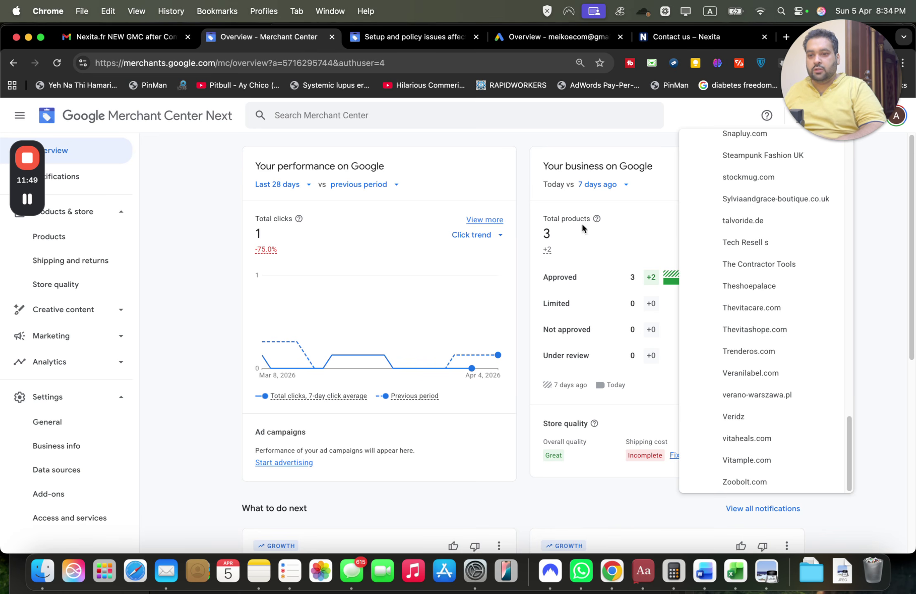
{"action": "left_click", "coordinate": [519, 246]}
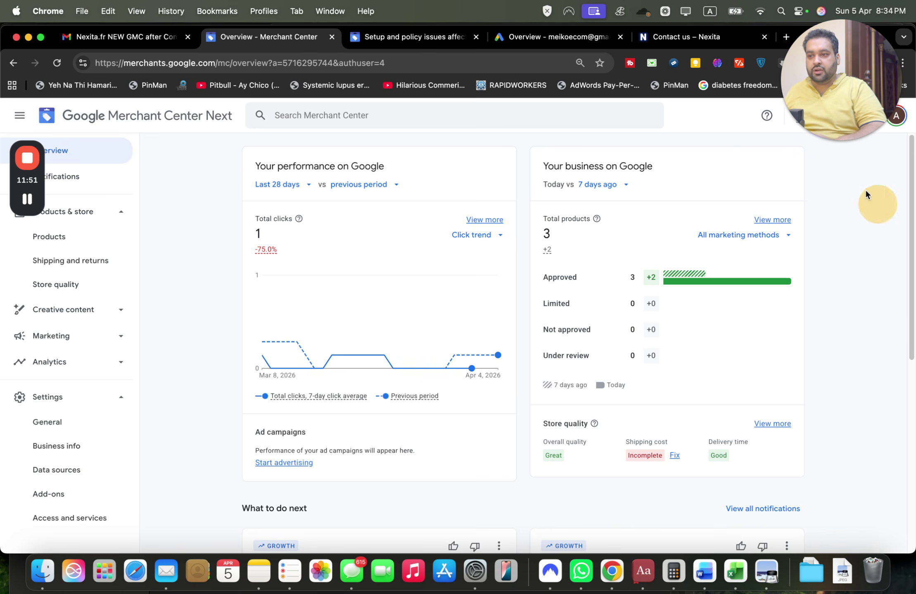
{"action": "left_click", "coordinate": [57, 64]}
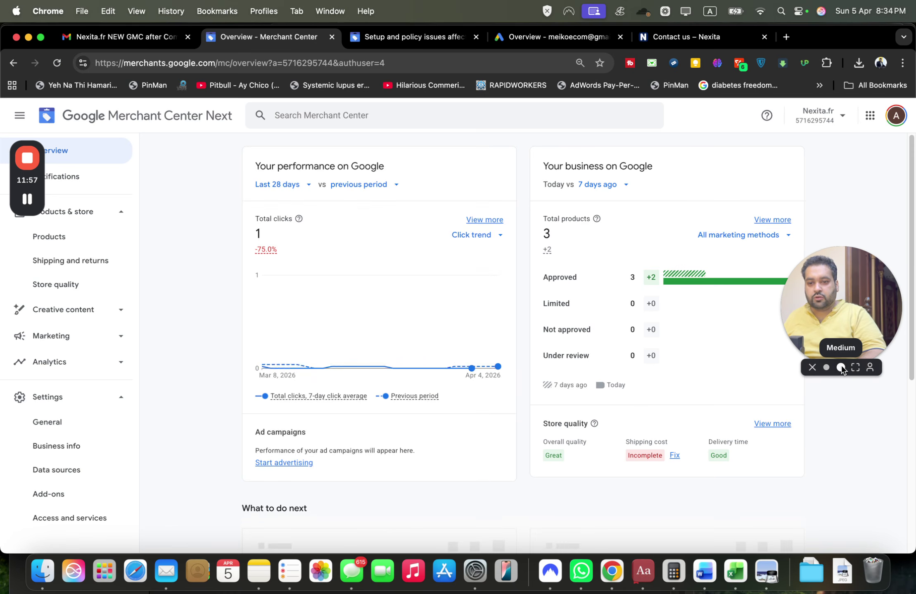
{"action": "left_click", "coordinate": [842, 368]}
{"action": "left_click_drag", "start_coordinate": [795, 490], "coordinate": [320, 271]}
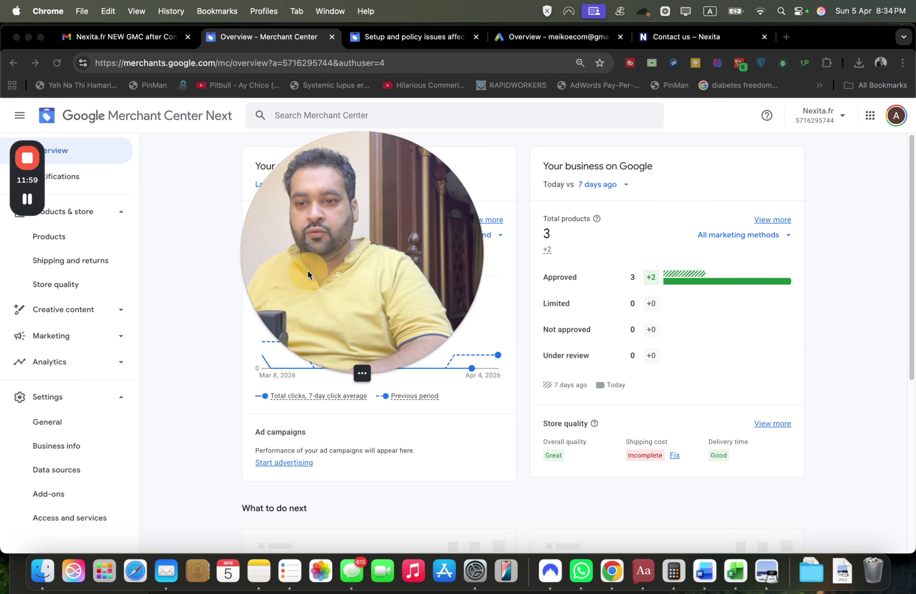
{"action": "left_click_drag", "start_coordinate": [390, 268], "coordinate": [810, 156]}
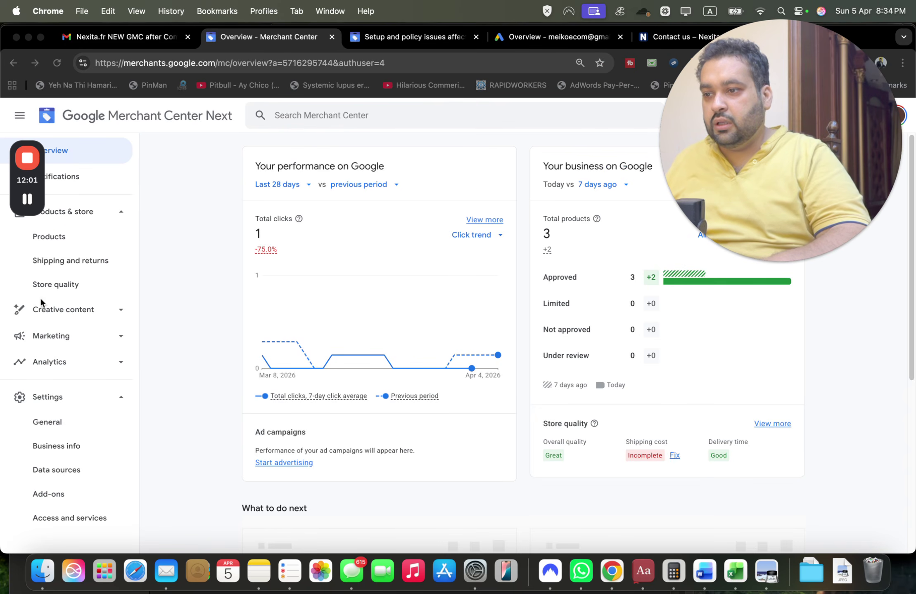
- Open the Merchant Center products page and examine the product status history chart for all products
{"action": "left_click", "coordinate": [66, 238]}
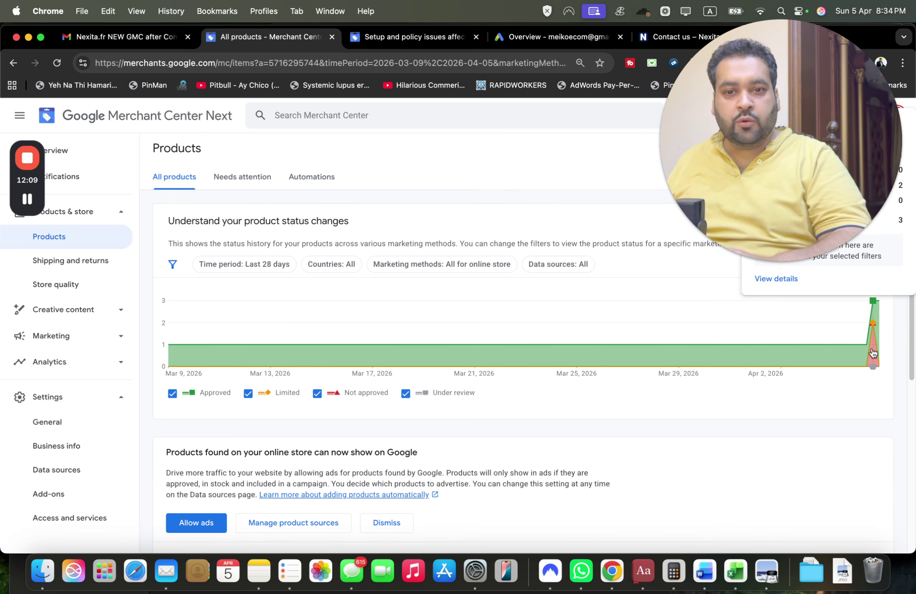
{"action": "left_click_drag", "start_coordinate": [788, 163], "coordinate": [367, 224]}
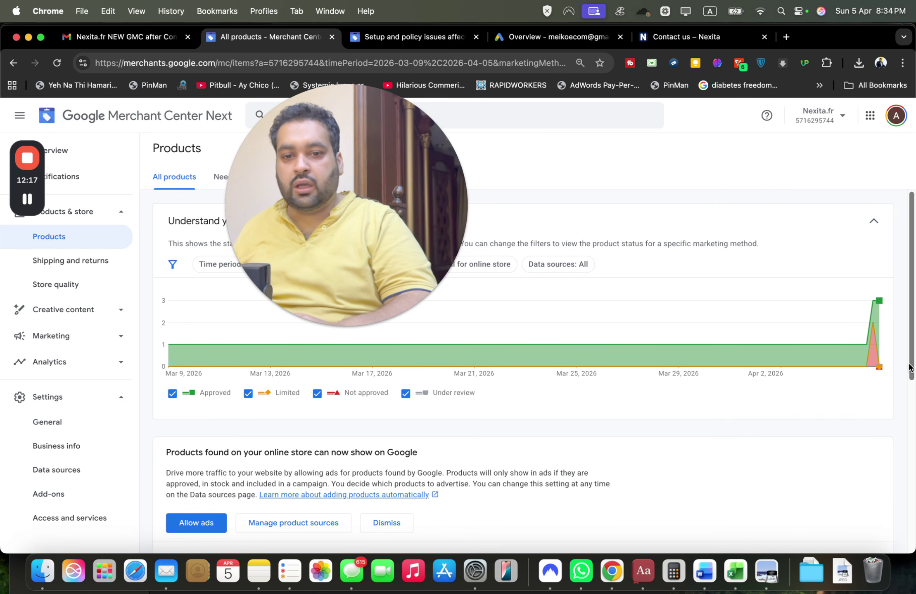
{"action": "scroll", "coordinate": [899, 425], "scroll_direction": "down", "scroll_amount": 10}
{"action": "left_click_drag", "start_coordinate": [901, 509], "coordinate": [905, 229]}
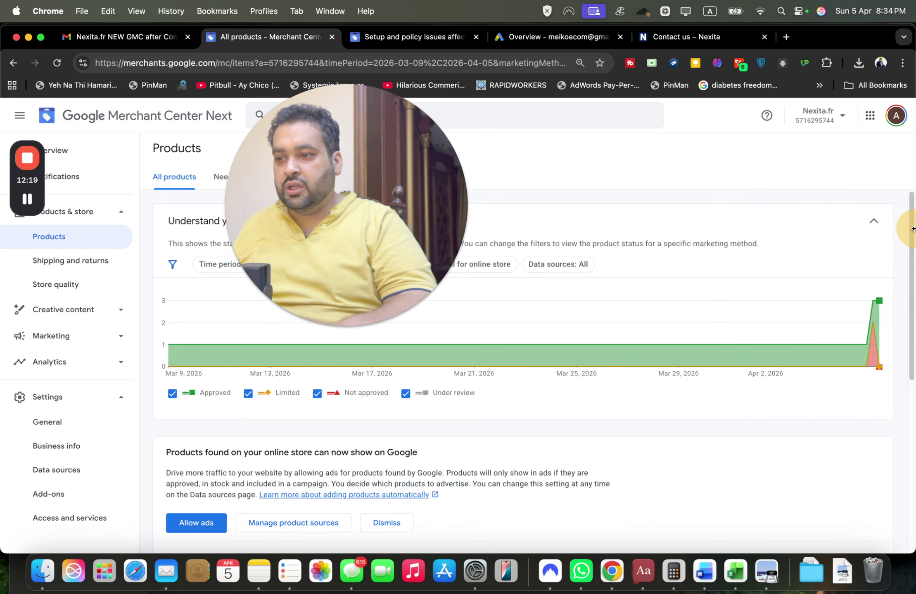
{"action": "left_click_drag", "start_coordinate": [365, 170], "coordinate": [640, 260]}
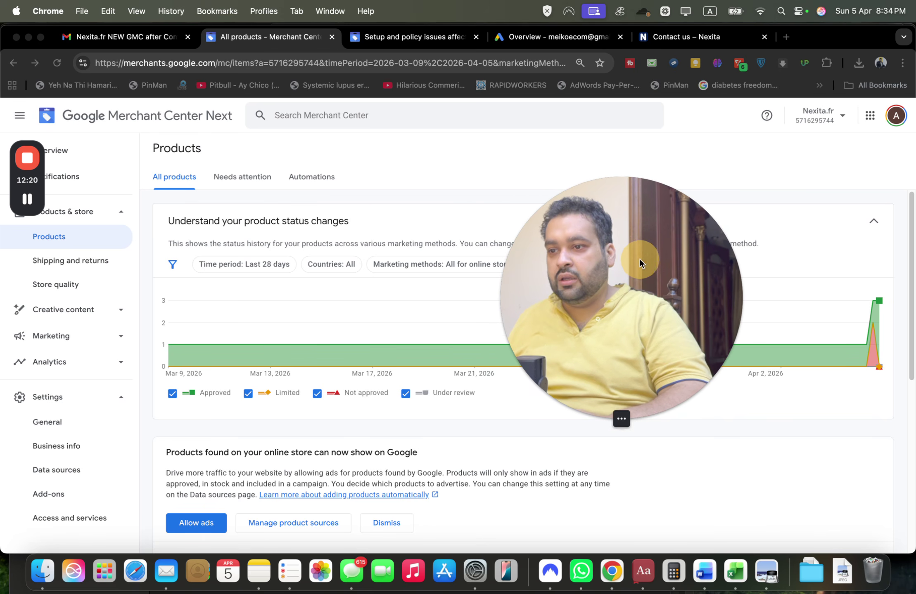
- Check the products needing attention and the setup and policy issues affecting all products
{"action": "left_click", "coordinate": [229, 177]}
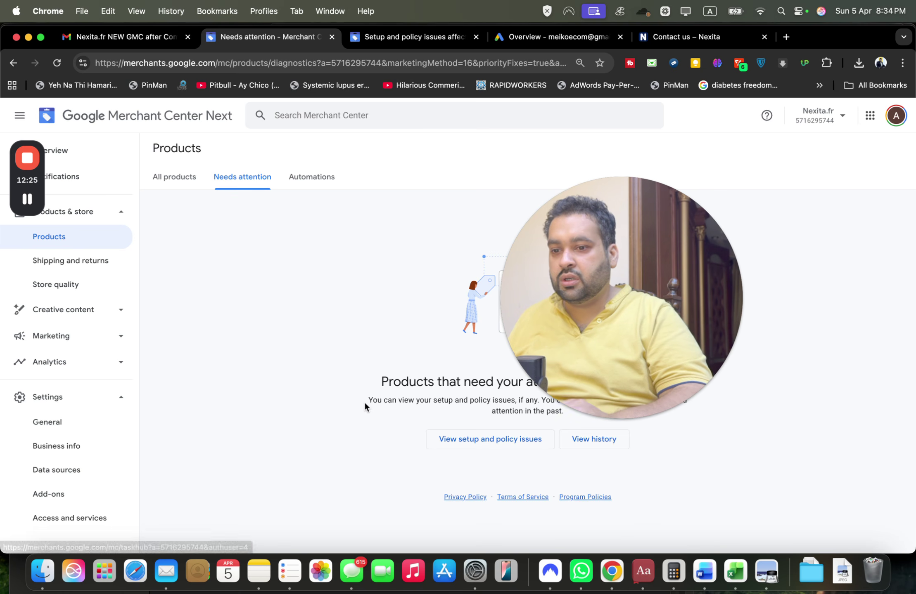
{"action": "left_click", "coordinate": [473, 440]}
{"action": "left_click_drag", "start_coordinate": [621, 351], "coordinate": [779, 466]}
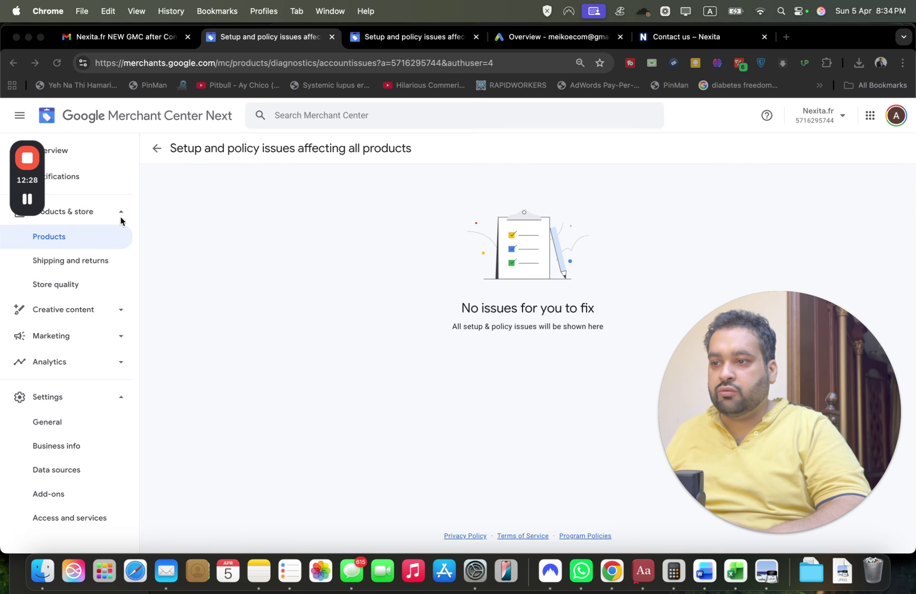
- View the active Merchant Center notifications and return to the account overview
{"action": "left_click", "coordinate": [84, 176]}
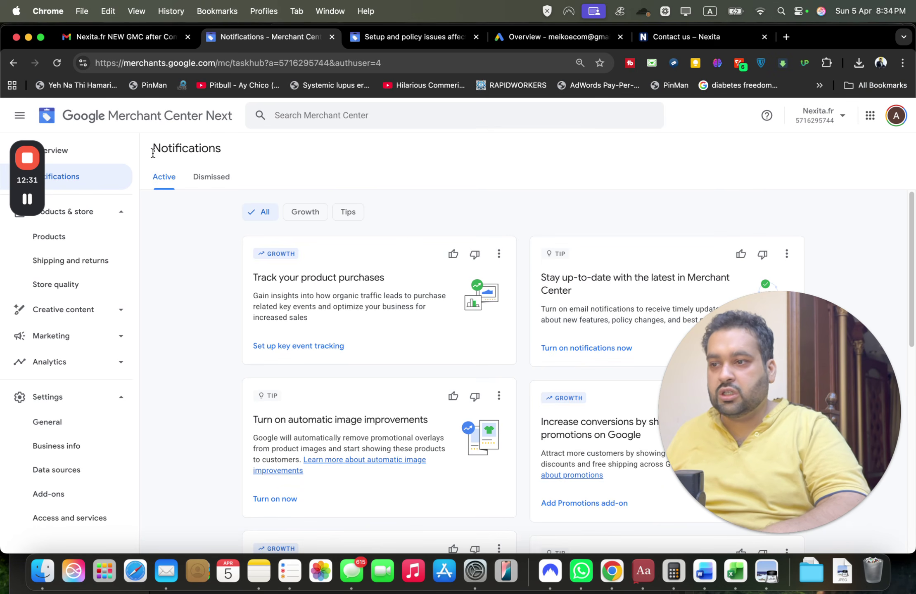
{"action": "left_click", "coordinate": [62, 151]}
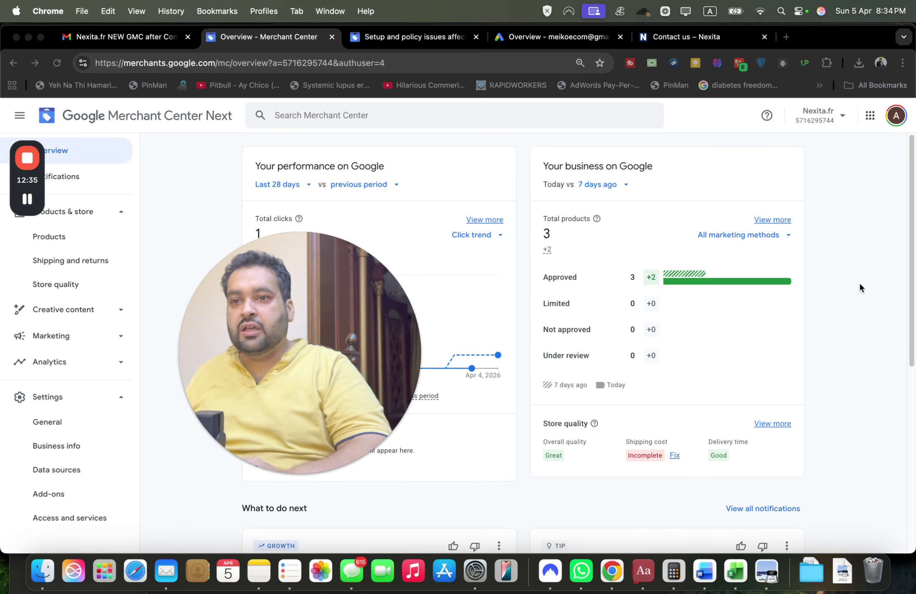
- Show the linked Google Ads account's overview, reload it and check its notifications
{"action": "left_click", "coordinate": [527, 41]}
{"action": "left_click_drag", "start_coordinate": [321, 320], "coordinate": [55, 401]}
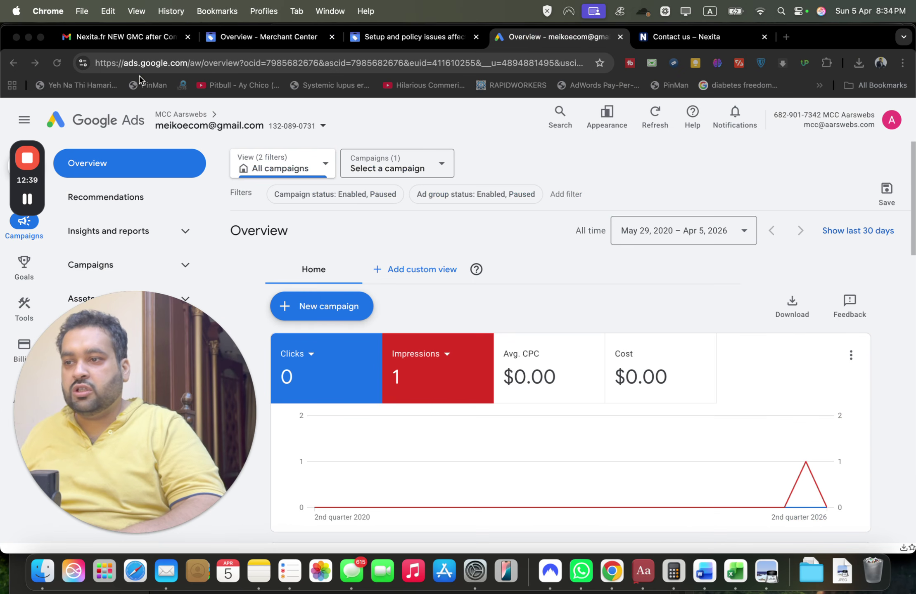
{"action": "left_click", "coordinate": [53, 65]}
{"action": "left_click", "coordinate": [57, 63]}
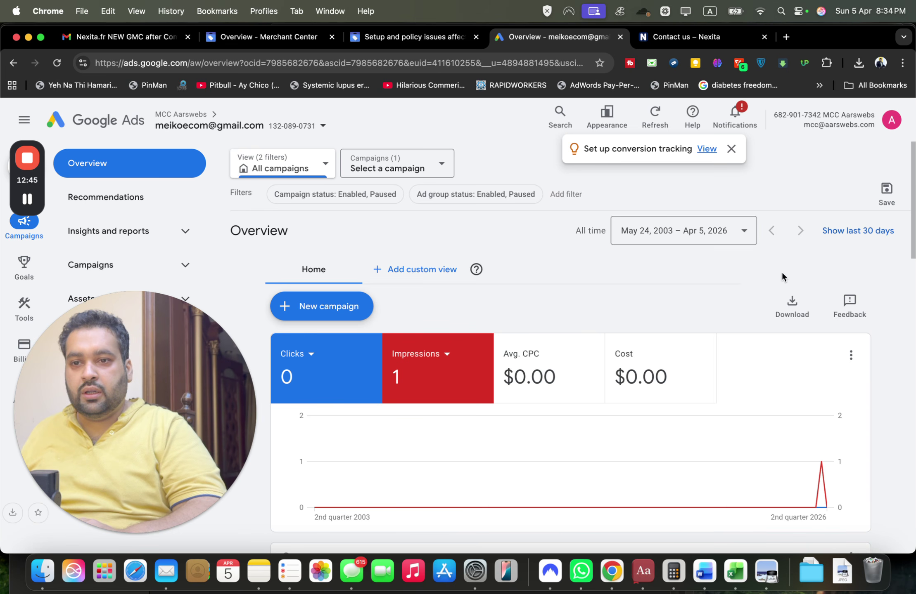
{"action": "left_click", "coordinate": [735, 118]}
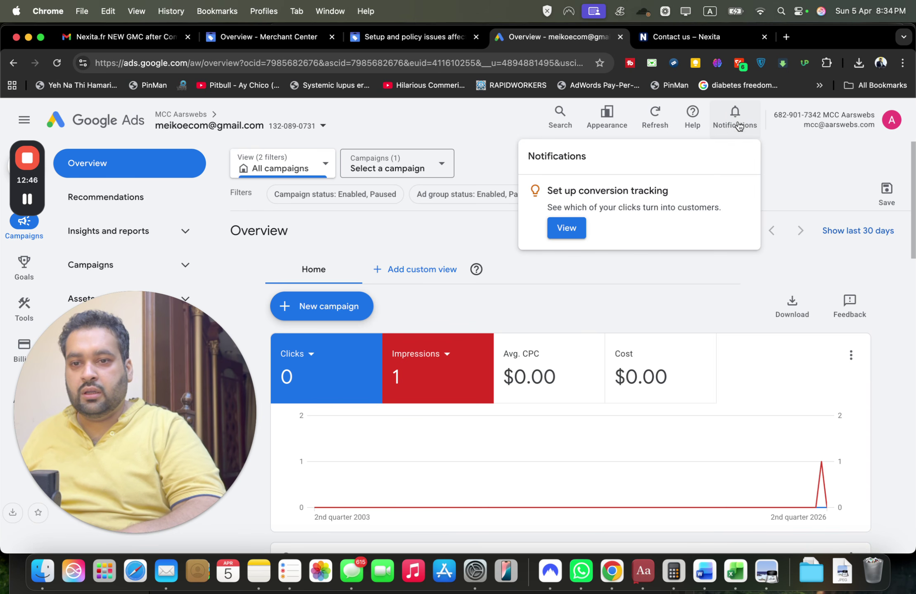
{"action": "left_click", "coordinate": [676, 290]}
{"action": "left_click", "coordinate": [29, 205]}
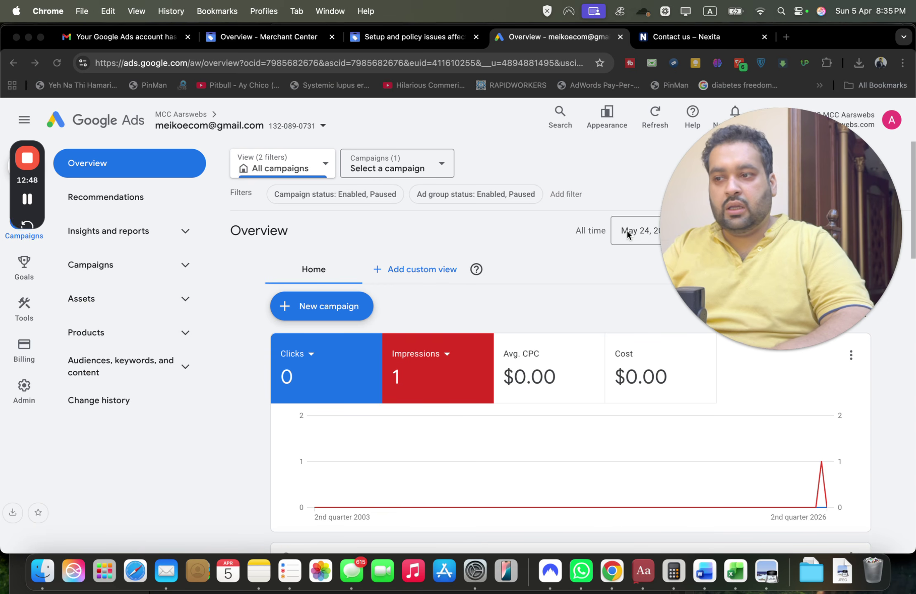
- Show the open Gmail message about the Google Ads account reactivation and read through its body
{"action": "left_click", "coordinate": [141, 42]}
{"action": "left_click_drag", "start_coordinate": [741, 188], "coordinate": [667, 183]}
{"action": "left_click_drag", "start_coordinate": [876, 309], "coordinate": [879, 370]}
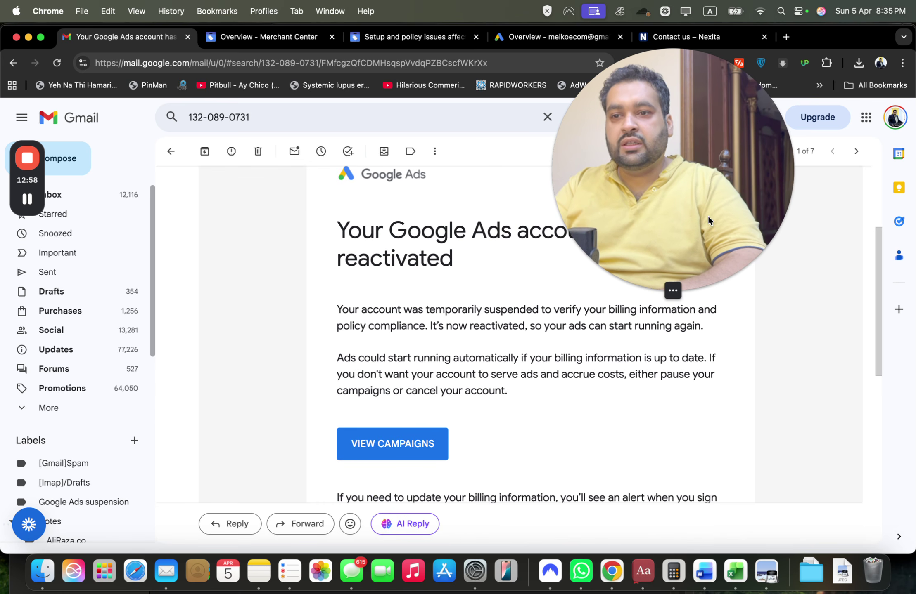
{"action": "left_click_drag", "start_coordinate": [707, 219], "coordinate": [772, 267]}
- Return to the Nexita website's contact page and open the store's home page from there
{"action": "left_click", "coordinate": [548, 44]}
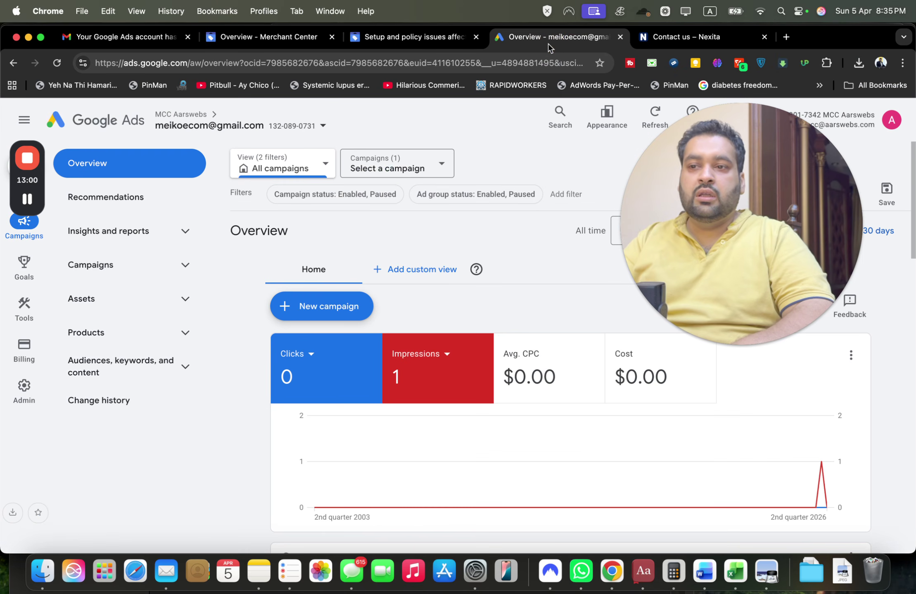
{"action": "left_click", "coordinate": [677, 46]}
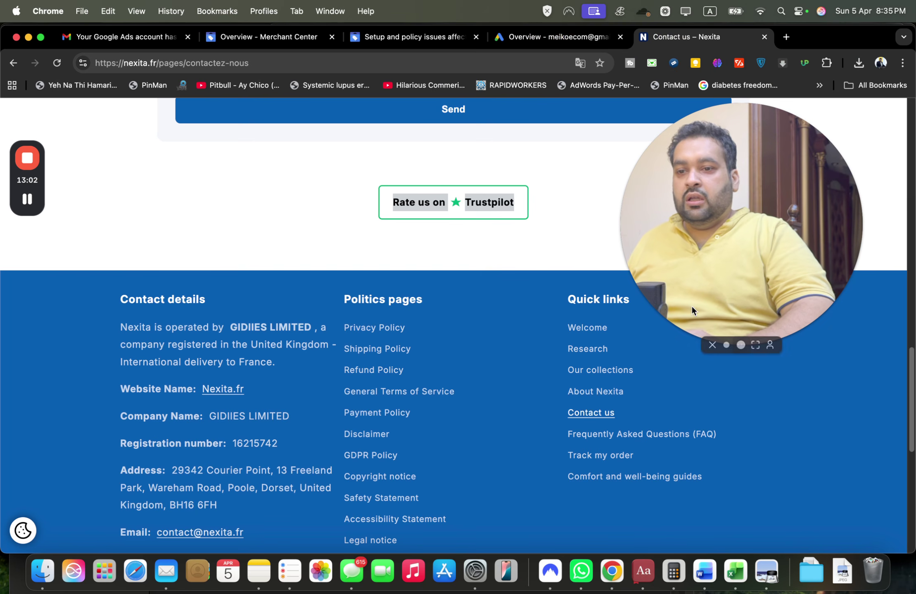
{"action": "left_click_drag", "start_coordinate": [909, 400], "coordinate": [891, 135]}
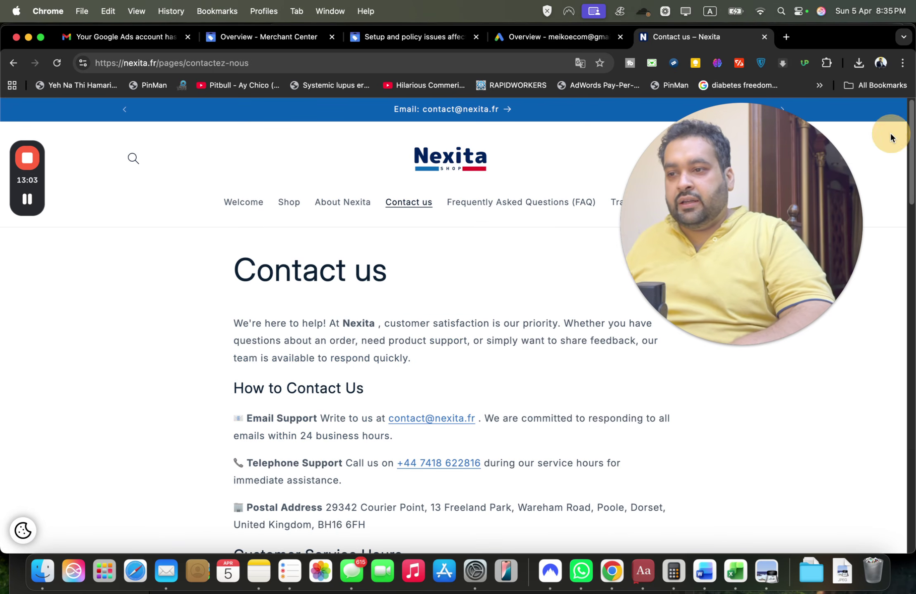
{"action": "left_click", "coordinate": [463, 157]}
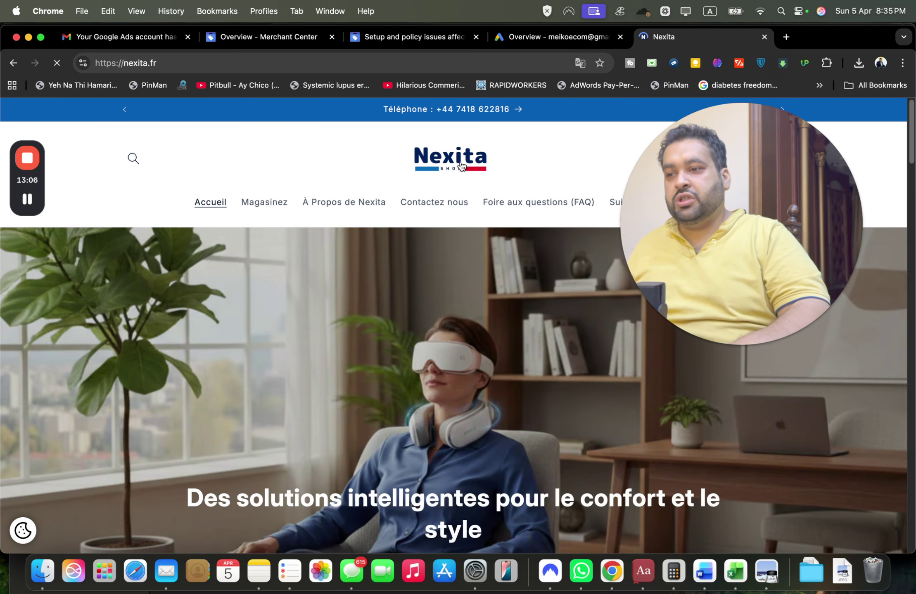
{"action": "left_click", "coordinate": [755, 346]}
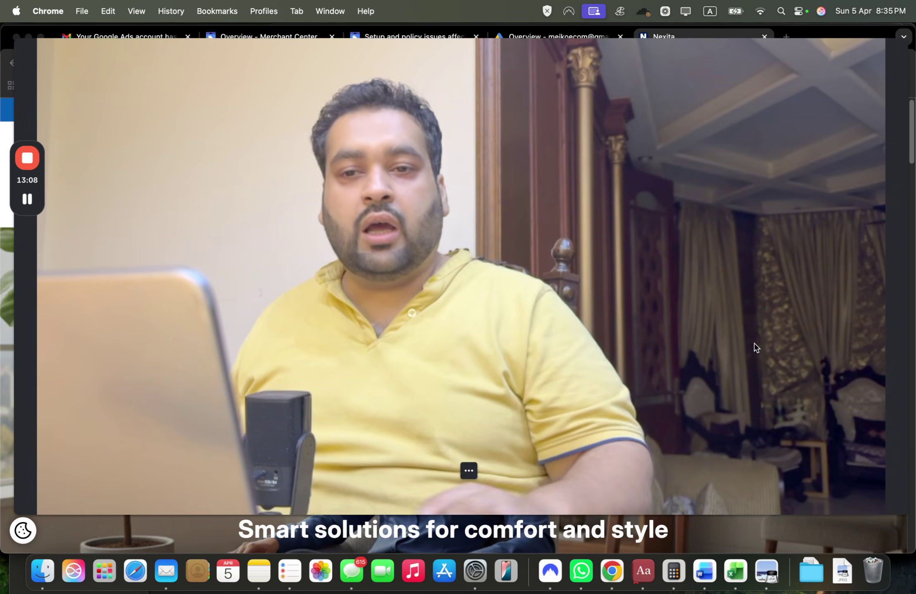